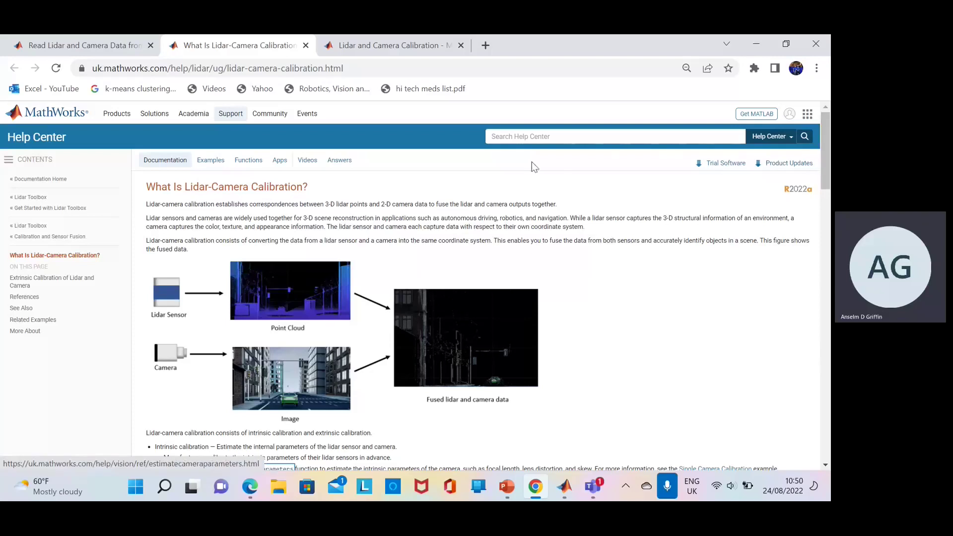
- Compare the What Is Lidar-Camera Calibration? and example page addresses, then switch to PowerPoint
click(431, 71)
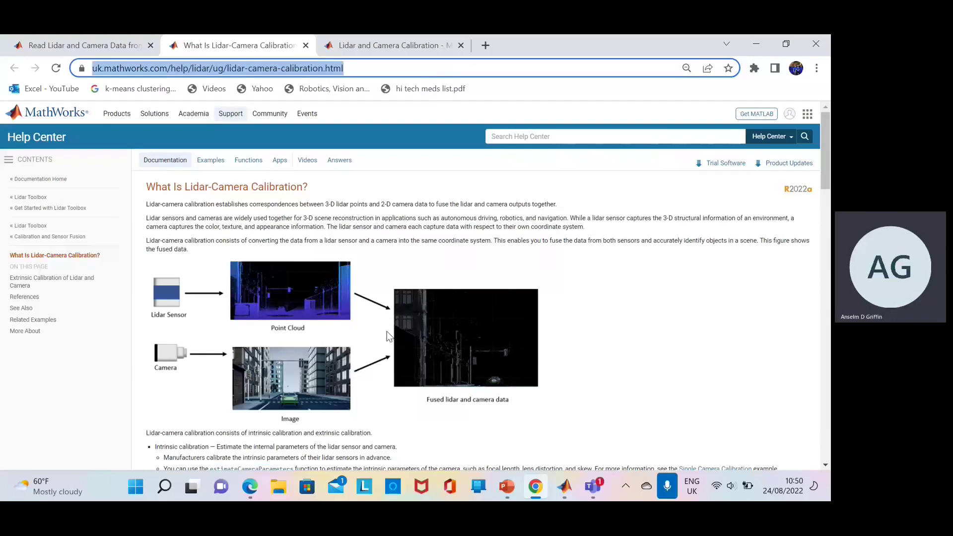
click(395, 47)
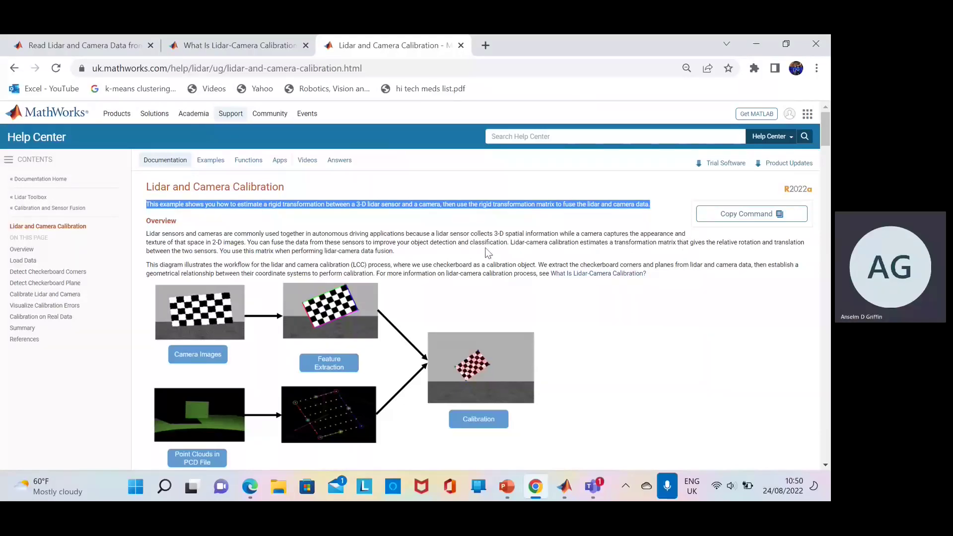
click(248, 48)
click(355, 70)
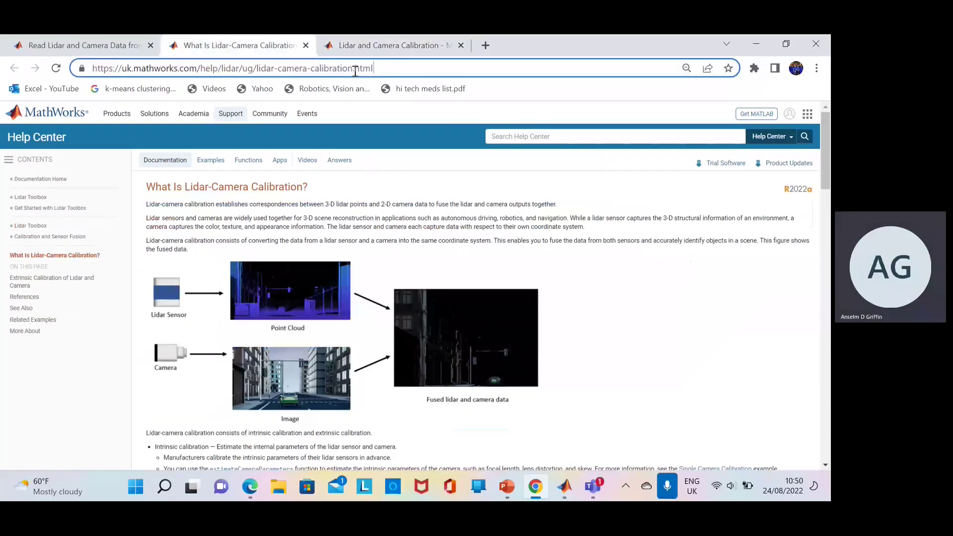
click(380, 46)
click(379, 69)
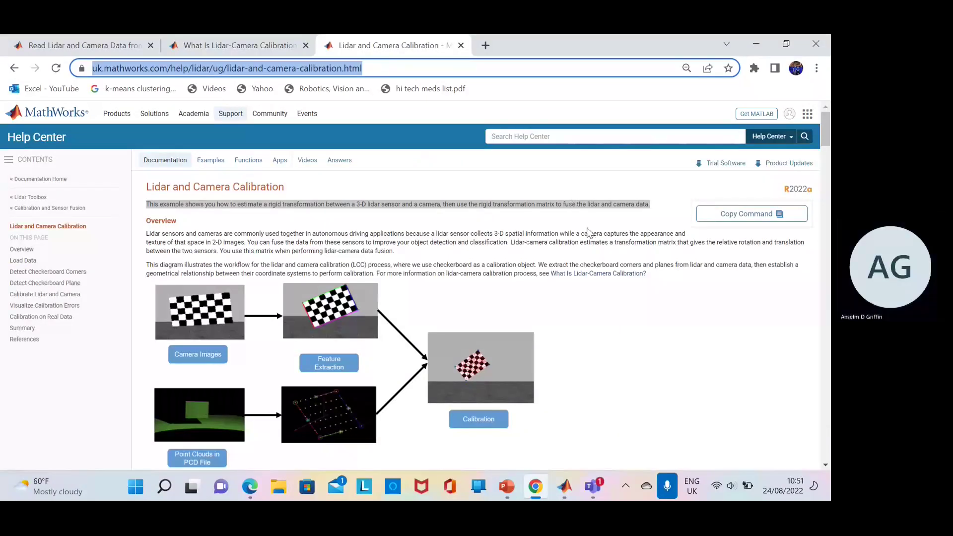
key(alt+Tab)
key(alt+Tab)
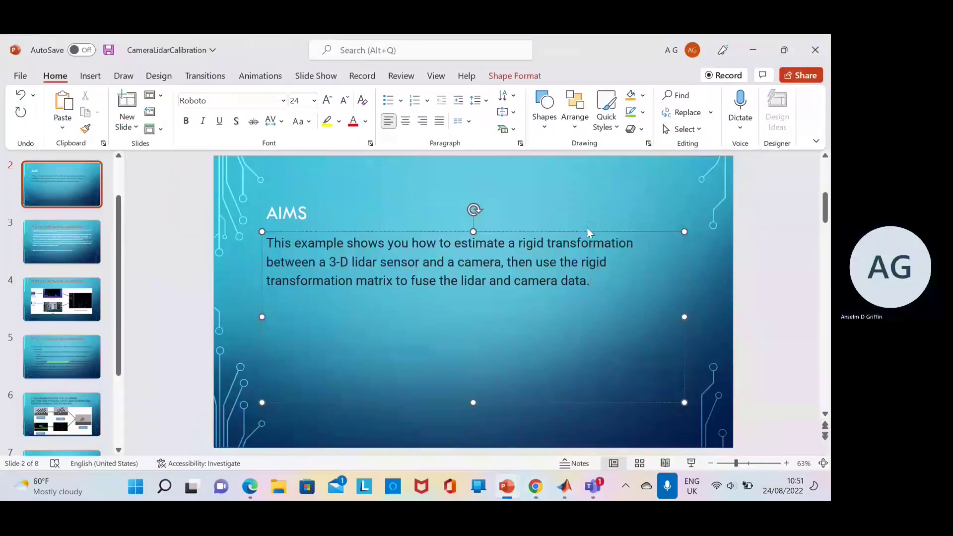
- Run the CameraLidarCalibration slide show from the LIDAR CAMERA CALIBRATOR title slide to the Embedding slide
key(F5)
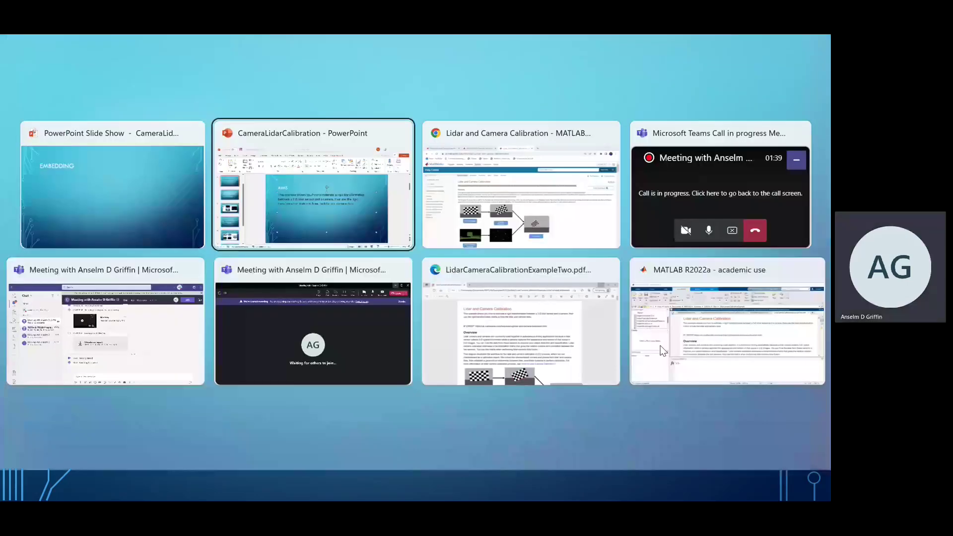
key(alt+Tab)
key(alt+Tab)
- Switch to MATLAB and scroll the LidarCameraCalibrationExampleTwo live script down toward the animation
key(alt+Tab)
key(alt+Tab)
key(alt+Tab)
key(alt+Tab)
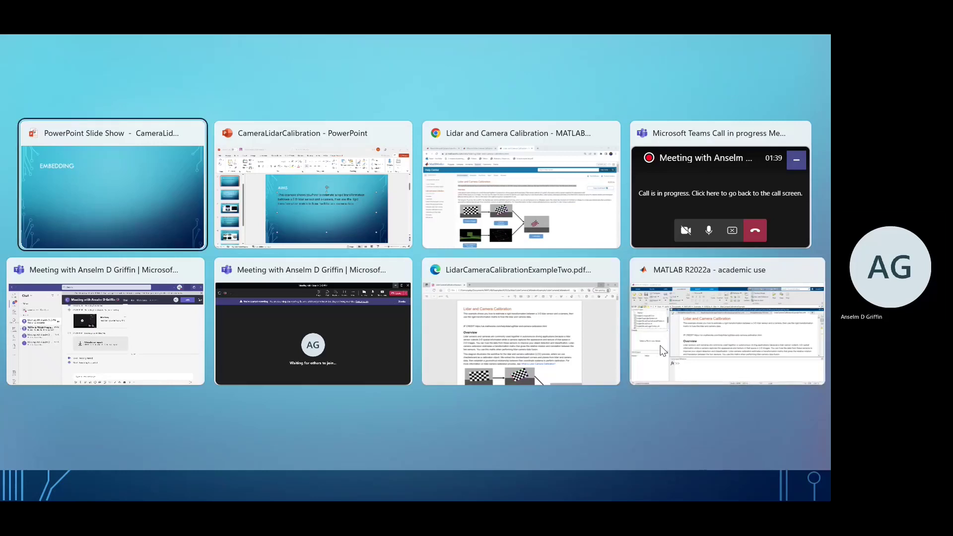
key(alt+Tab)
key(alt+Tab)
key(alt+Tab)
key(alt+Tab)
key(alt+Tab)
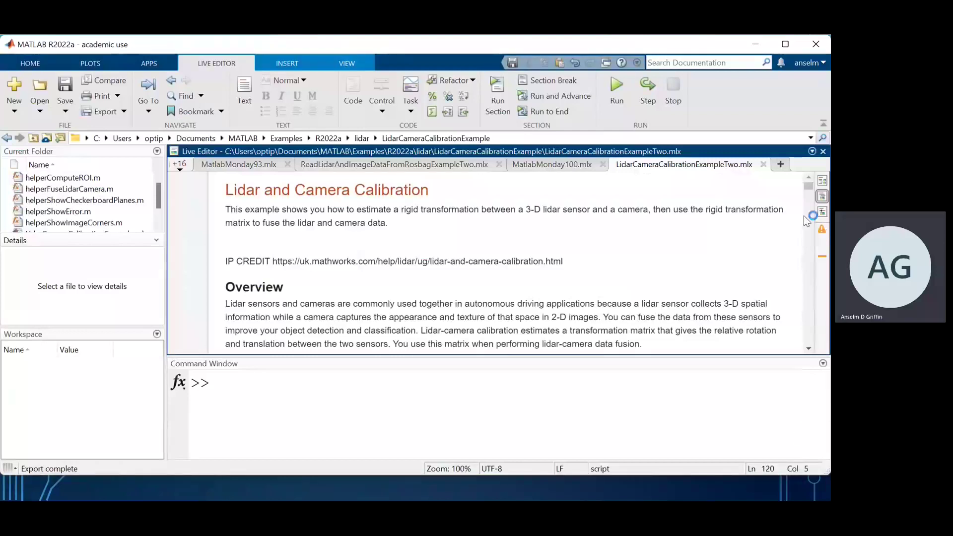
drag(809, 191, 816, 210)
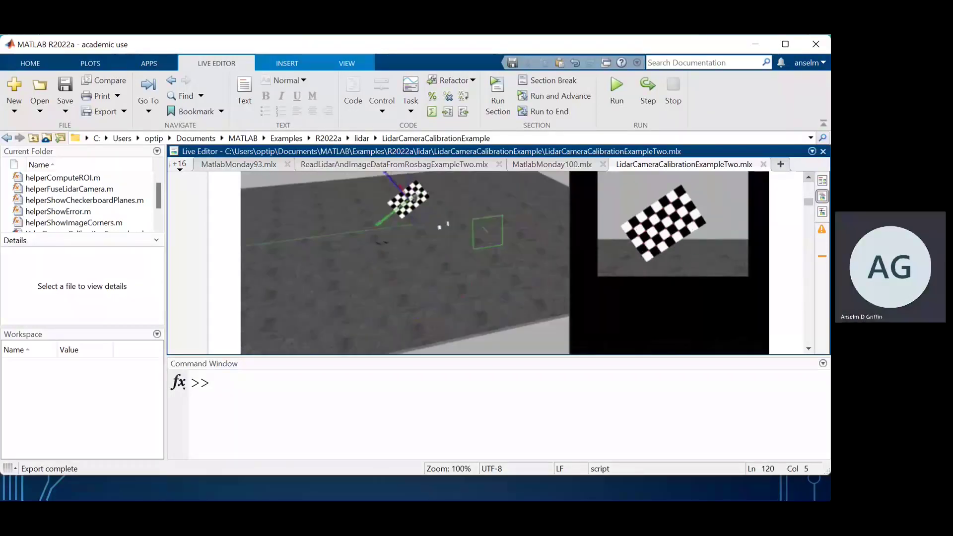
- Zoom the Live Editor out and drag the Command Window divider down for more editor room
key(ctrl+minus)
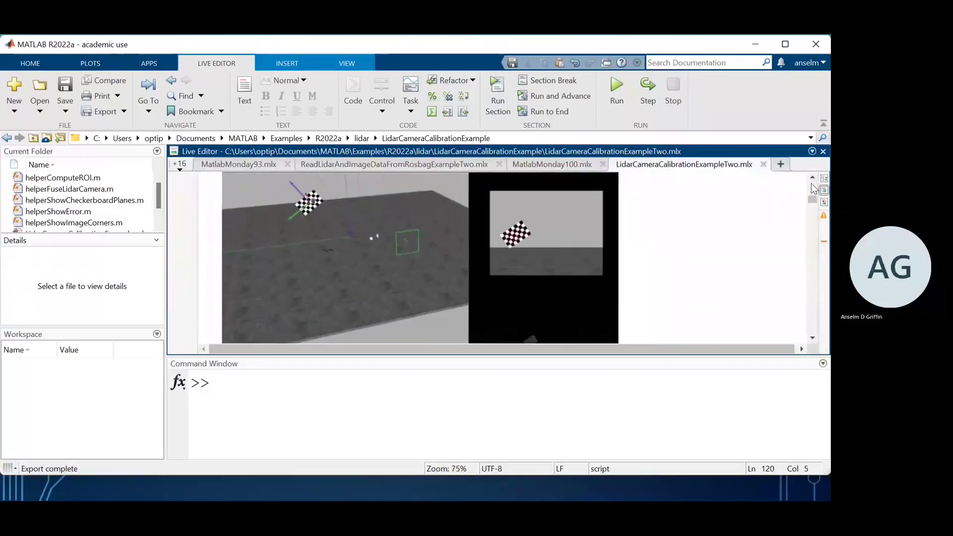
scroll(813, 179, up, 2)
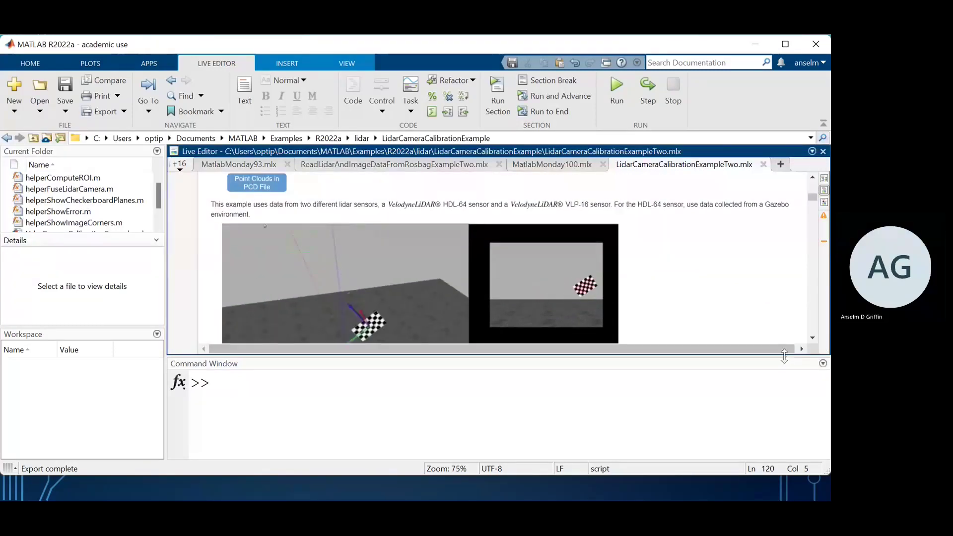
click(785, 396)
drag(785, 356, 786, 412)
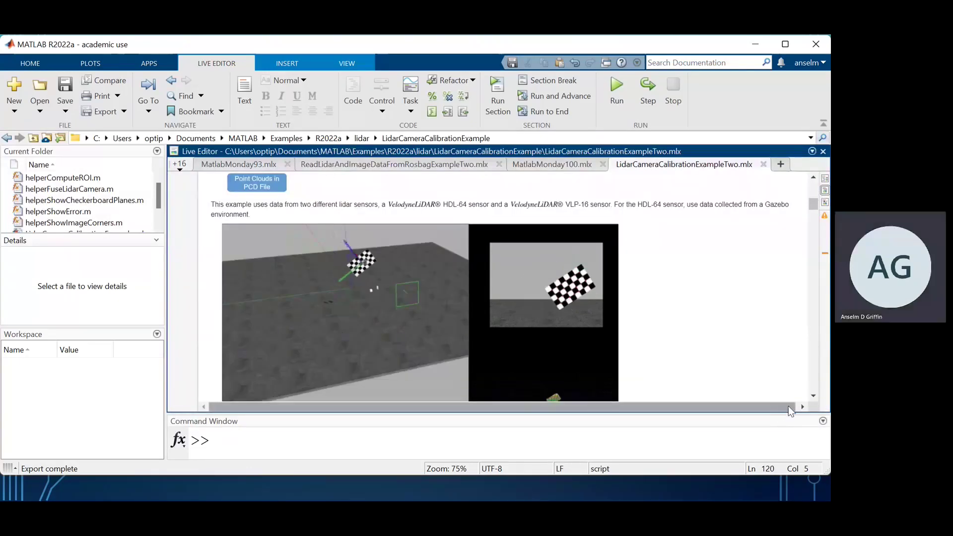
- Scroll the live script down to the Tidy up and Load Data sections
click(814, 397)
click(815, 397)
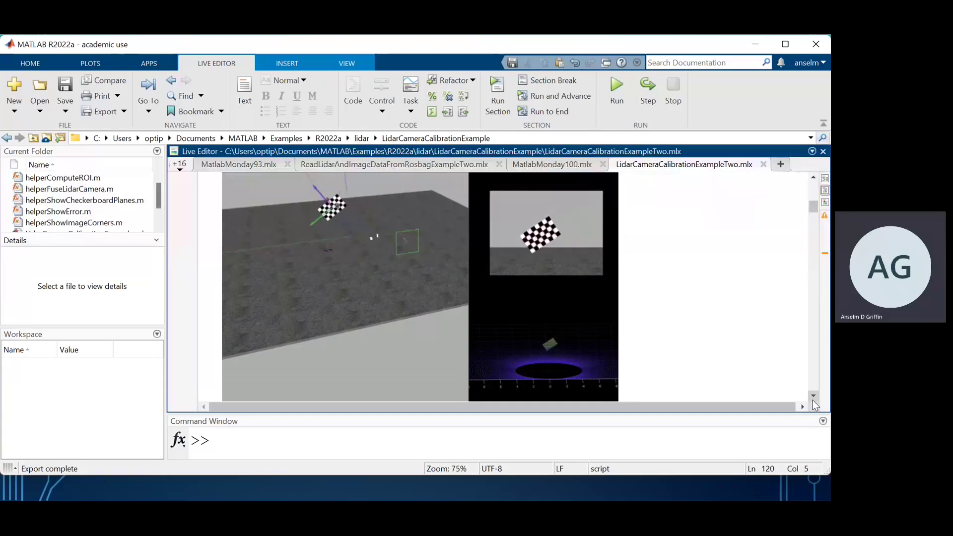
click(814, 398)
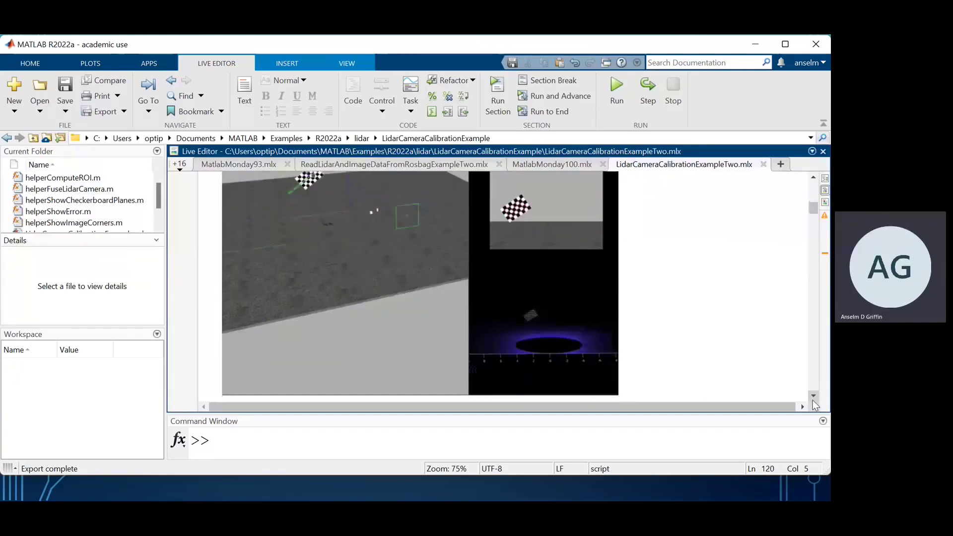
click(814, 397)
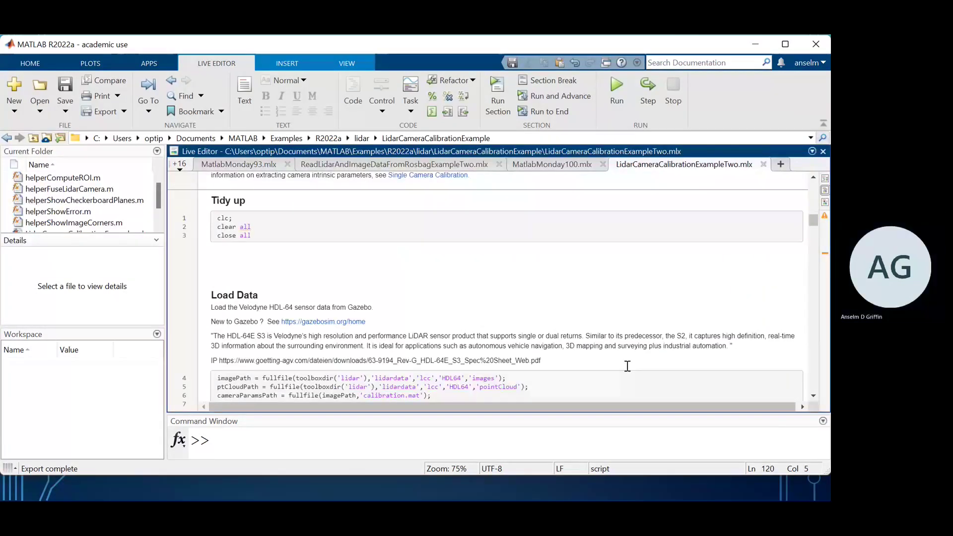
- Switch to LidarCameraCalibrationExampleTwo.pdf in Edge and scroll from the Overview diagram to page 2's Gazebo image
key(alt+Tab)
key(alt+Tab)
key(alt+Tab)
key(alt+Tab)
key(alt+Tab)
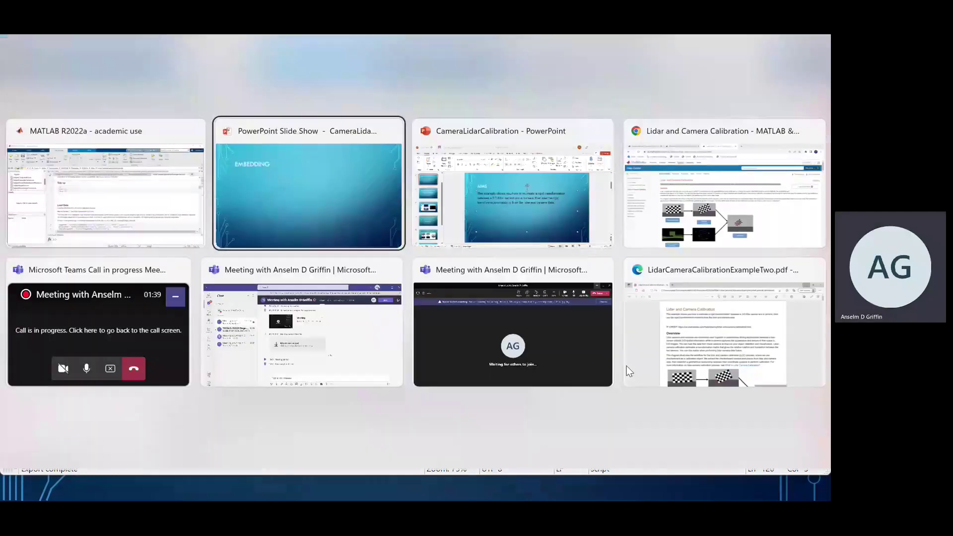
key(alt+Tab)
key(alt+Tab)
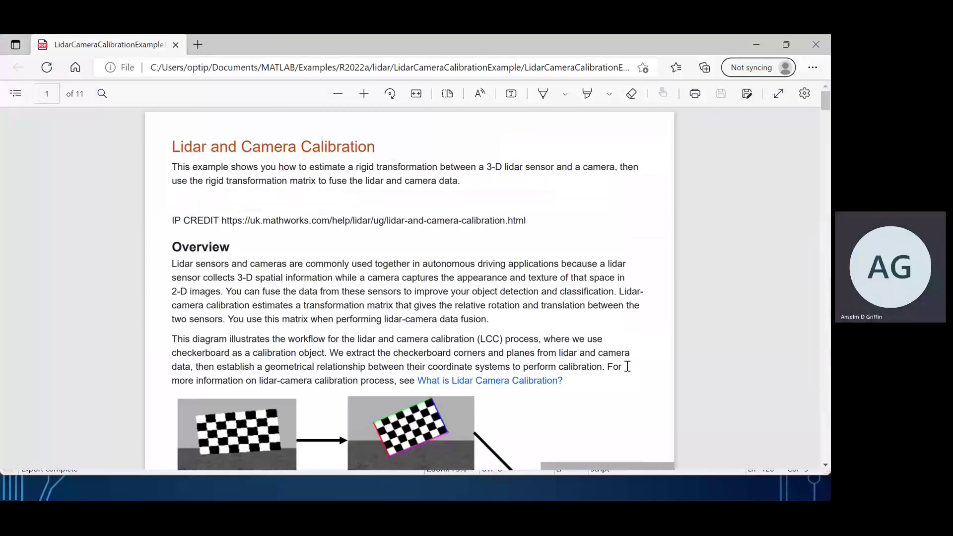
scroll(628, 367, down, 1)
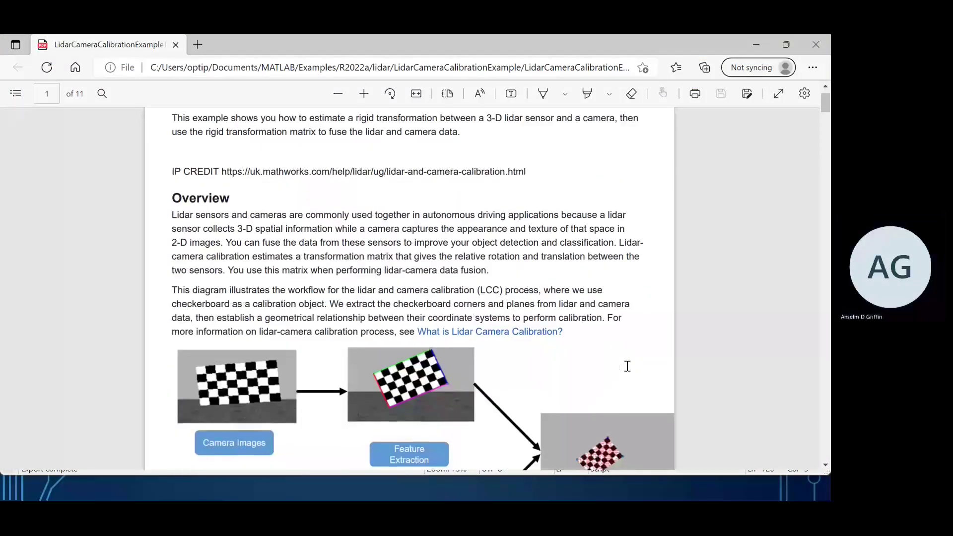
scroll(627, 366, down, 1)
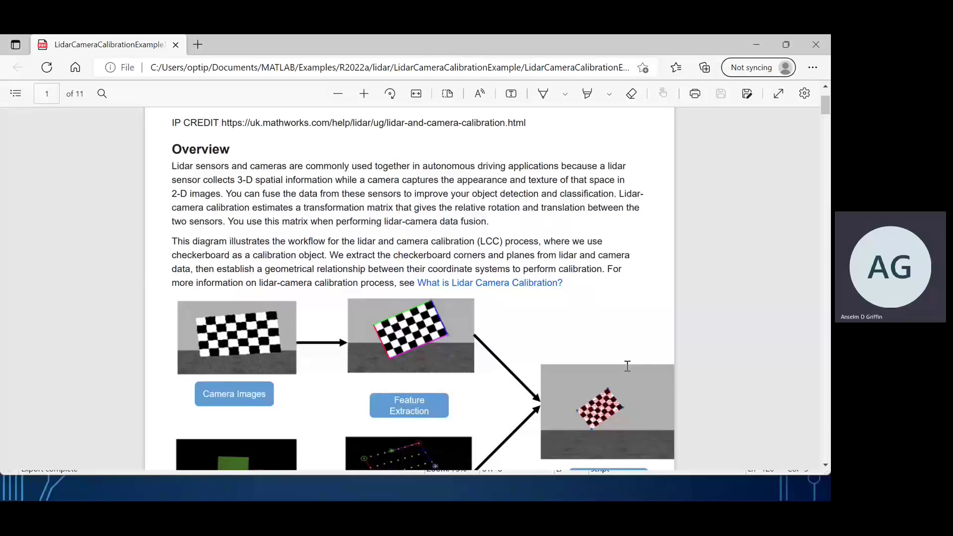
scroll(628, 366, down, 1)
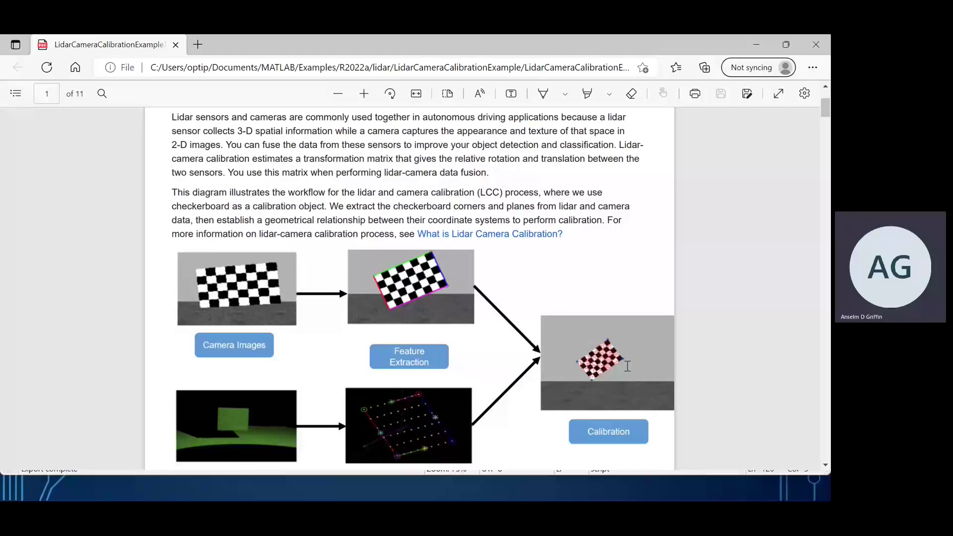
scroll(627, 366, down, 2)
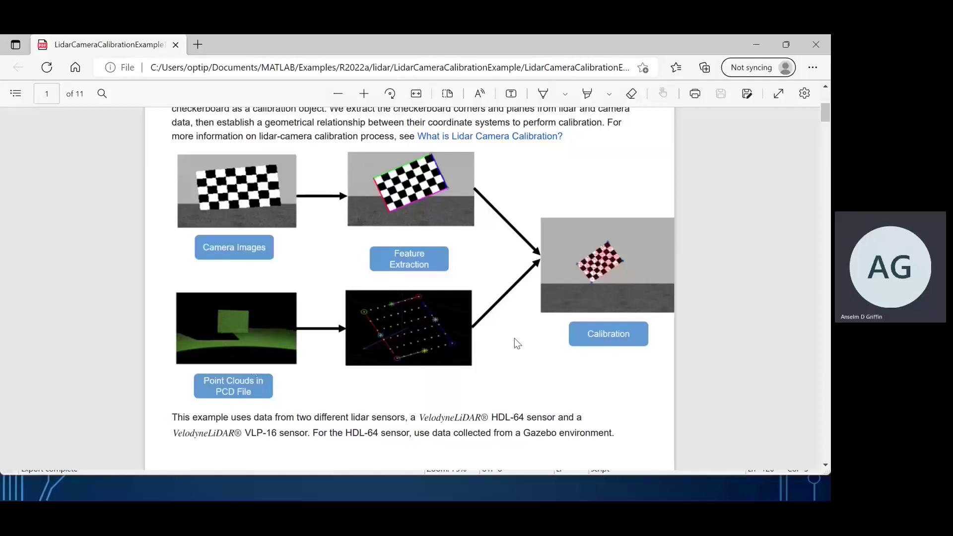
scroll(515, 339, down, 4)
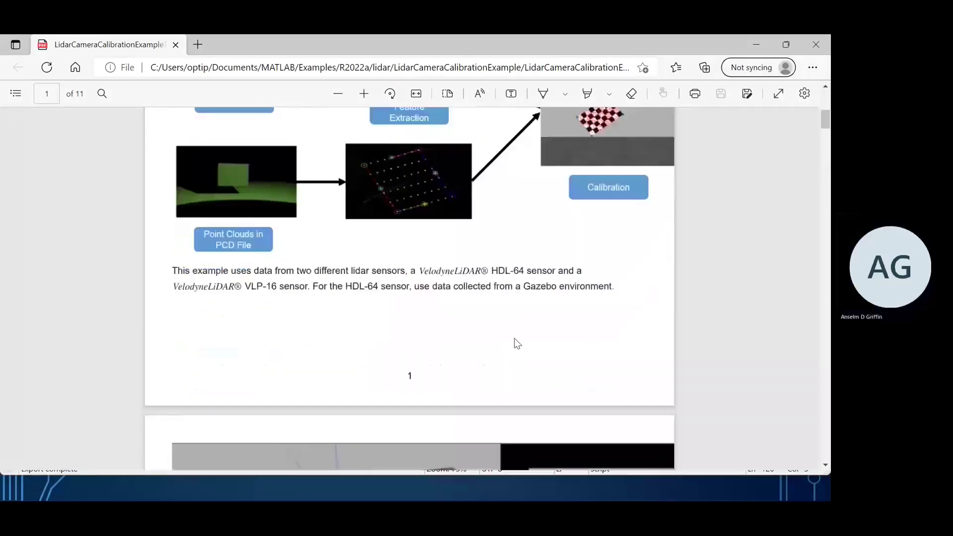
scroll(515, 339, down, 6)
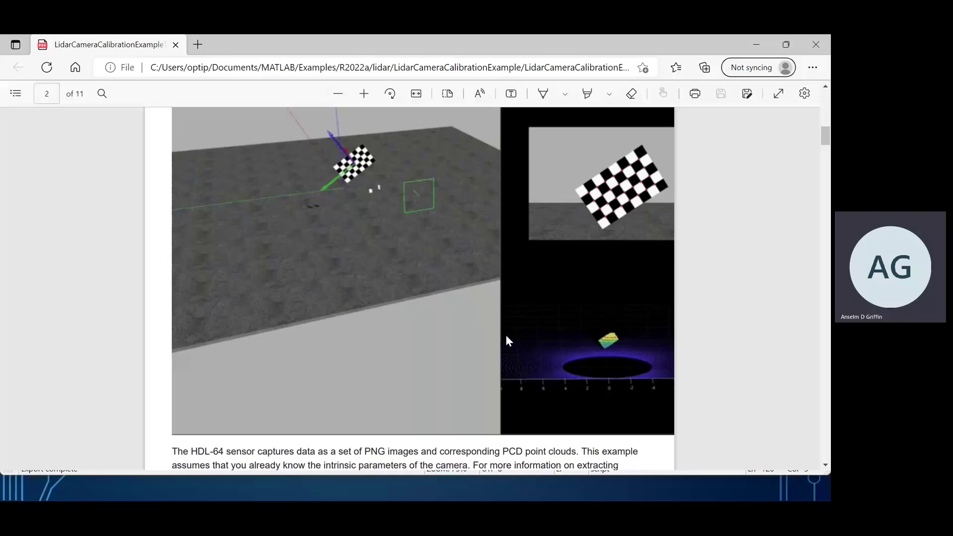
key(alt+Tab)
key(alt+Tab)
key(alt+Tab)
key(alt+Tab)
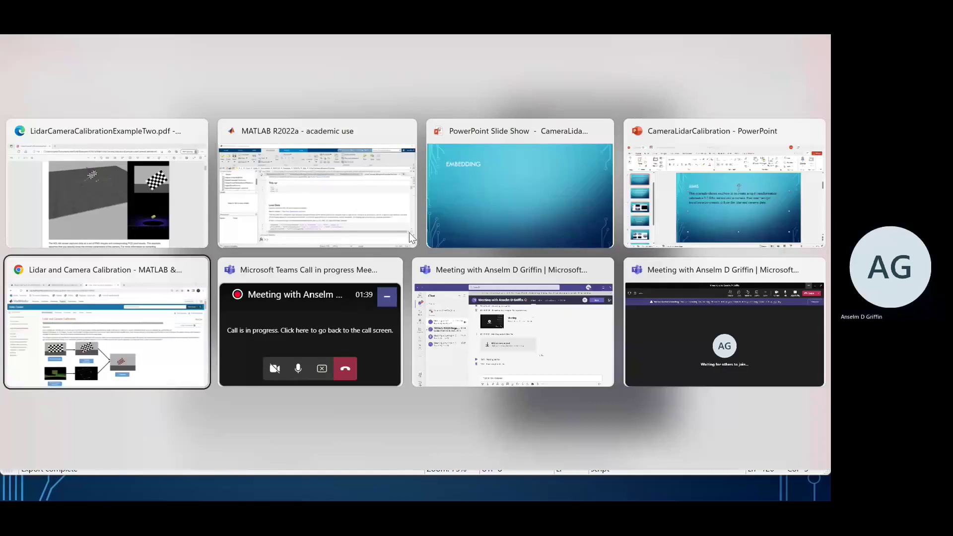
- Return to the MATLAB live script and scroll back up to the Gazebo checkerboard and HDL-64 lidar imagery
key(alt+Tab)
key(alt+Tab)
key(alt+Tab)
key(alt+Tab)
key(alt+Tab)
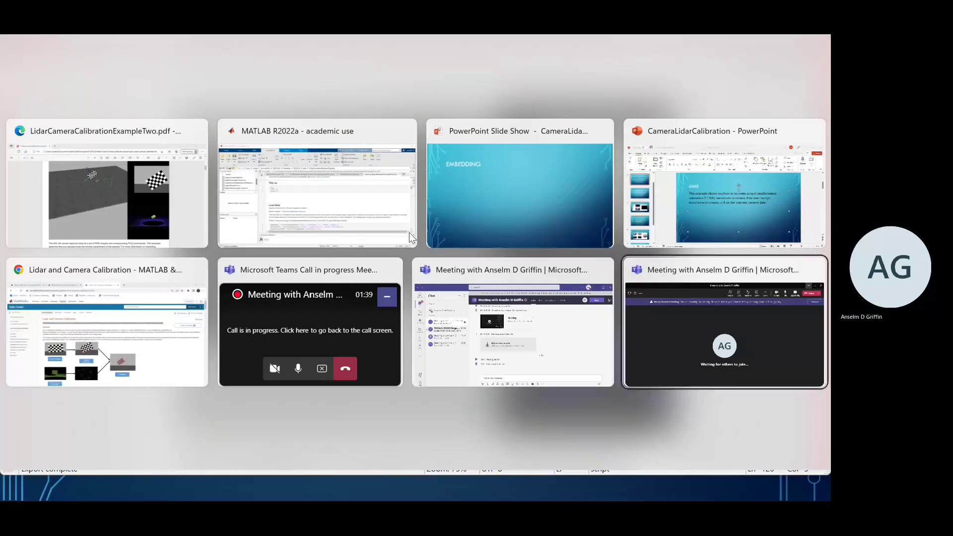
key(Down)
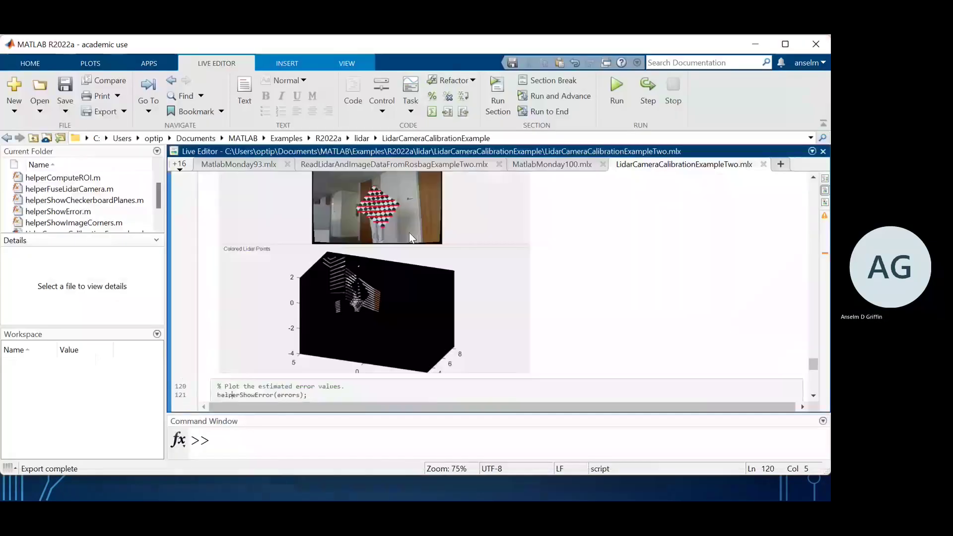
key(Up)
key(Up)
scroll(409, 232, up, 10)
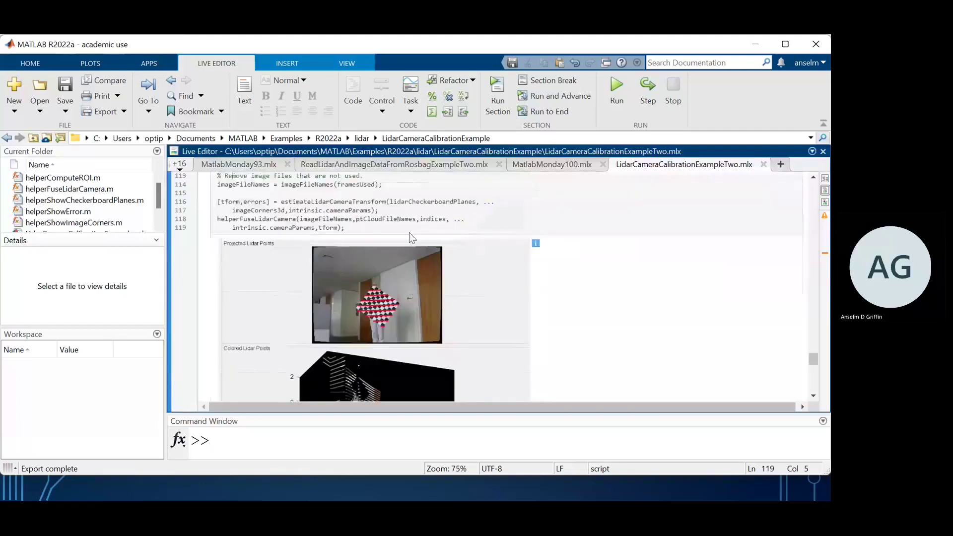
scroll(409, 232, up, 6)
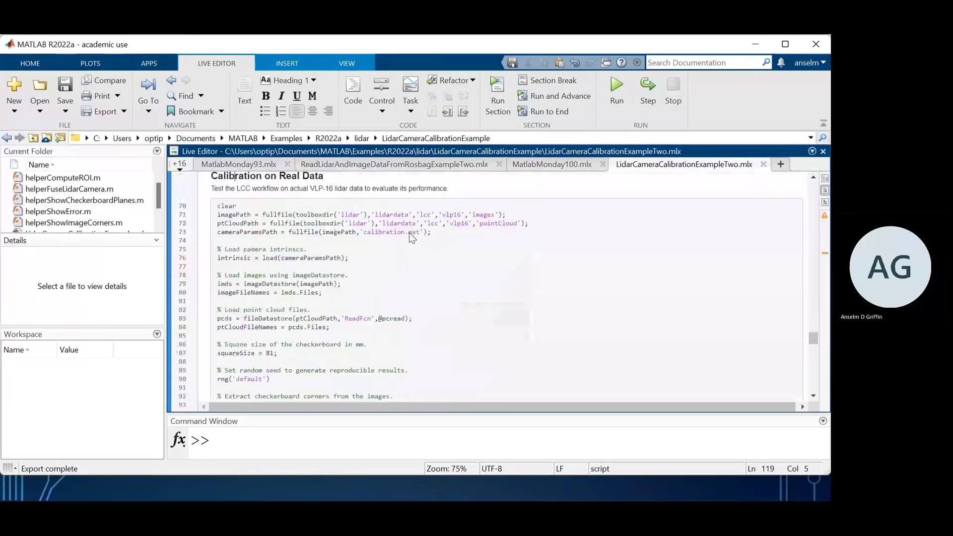
scroll(409, 232, up, 8)
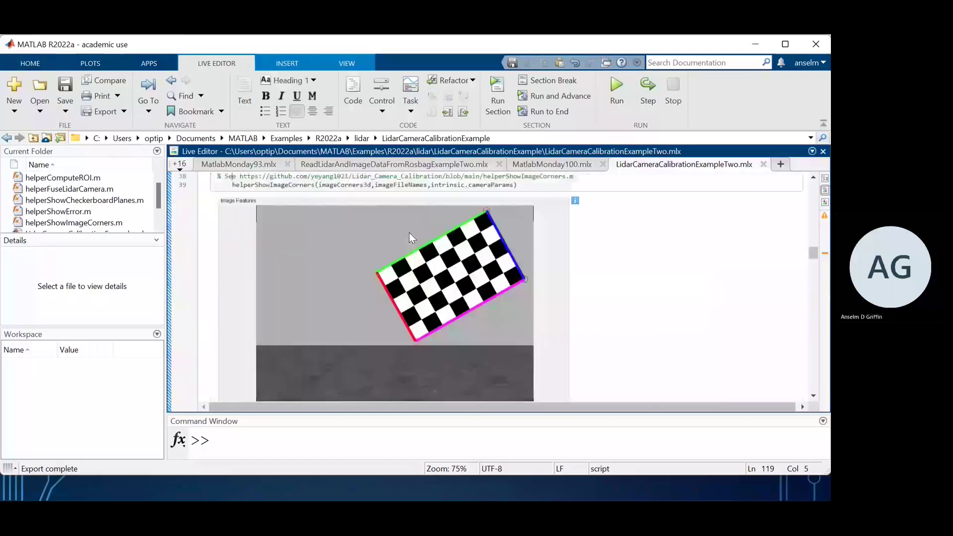
scroll(409, 232, up, 8)
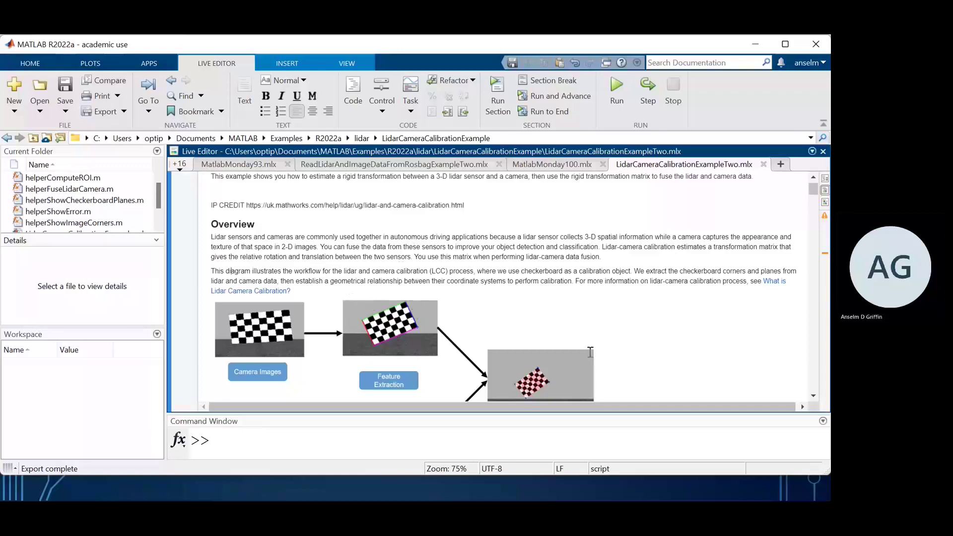
click(813, 396)
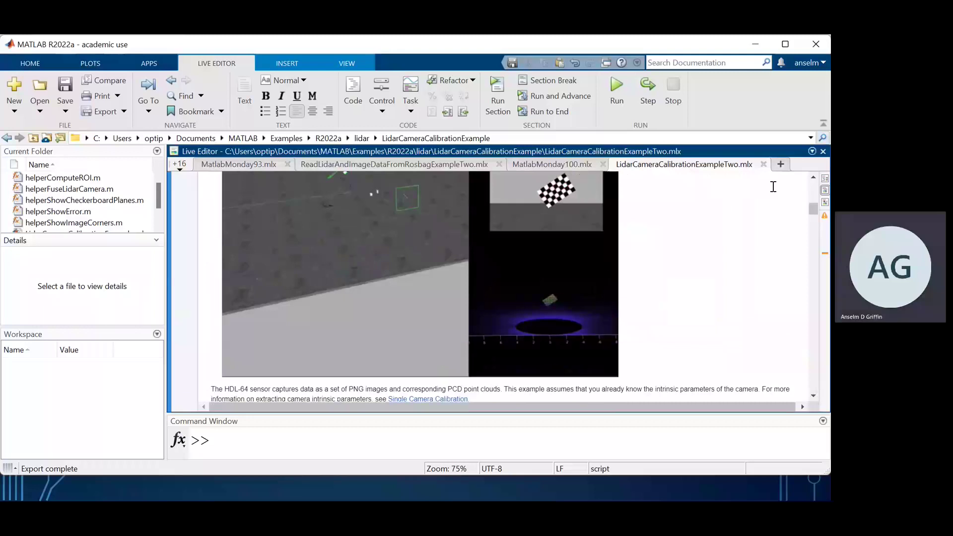
click(814, 176)
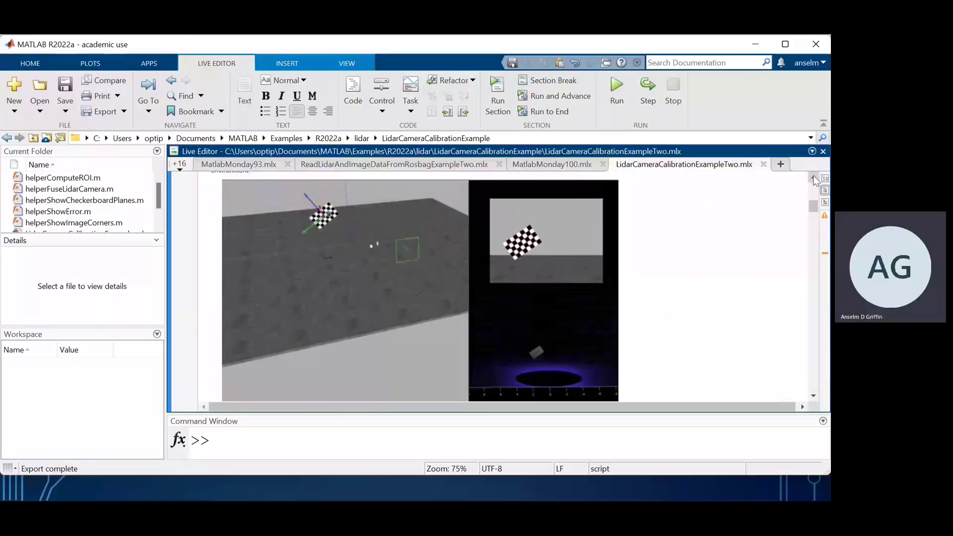
- Switch back to the PDF, scroll to page 3, and select the cameraParamsPath calibration.mat path expression
key(alt+Tab)
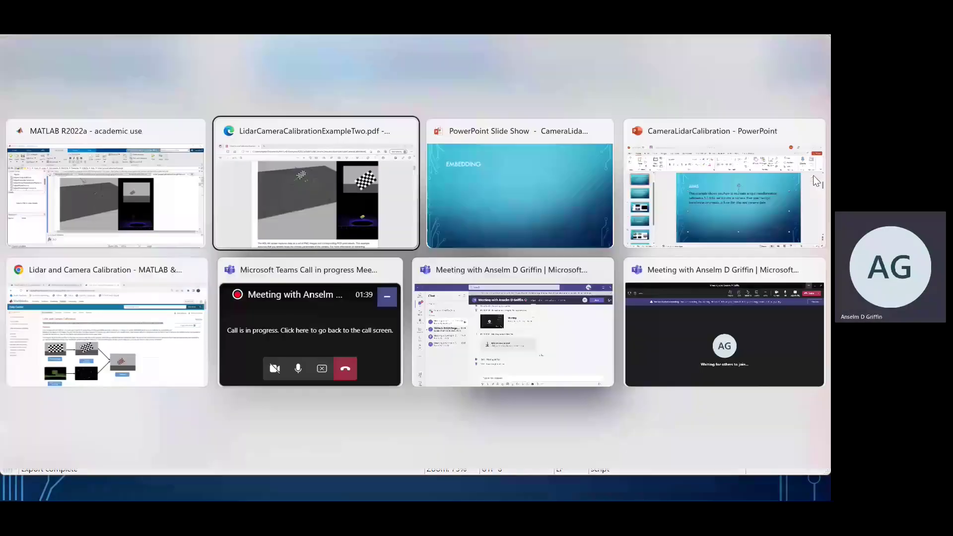
scroll(813, 174, down, 3)
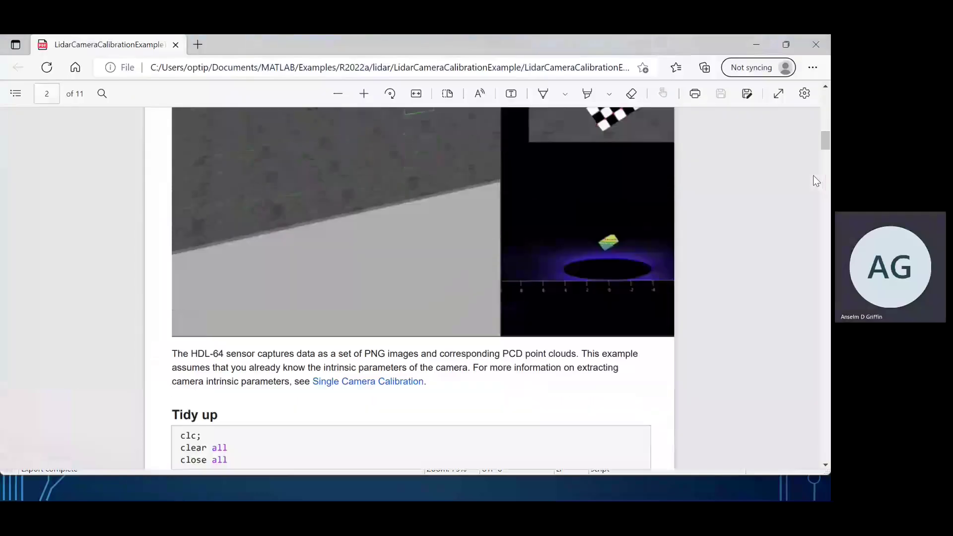
scroll(814, 176, down, 3)
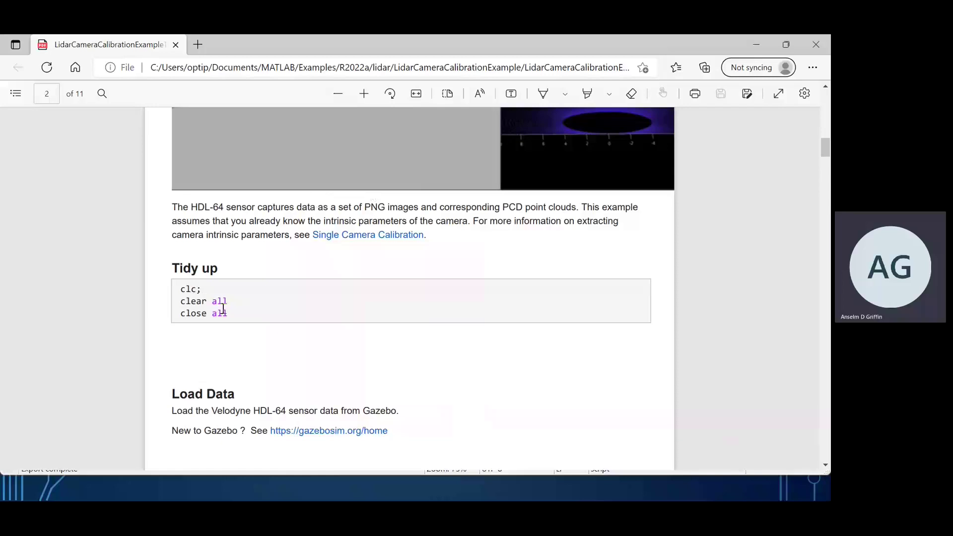
scroll(223, 309, down, 3)
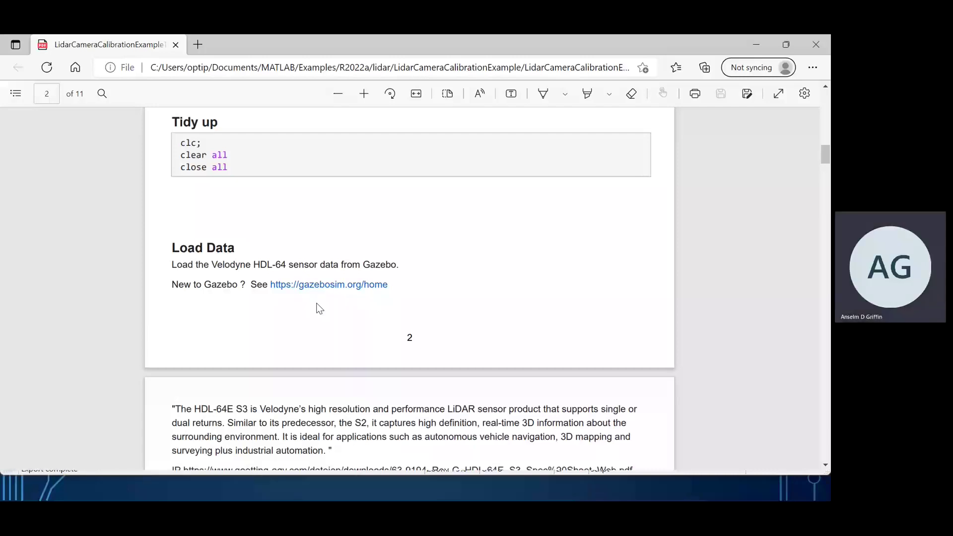
scroll(318, 308, down, 4)
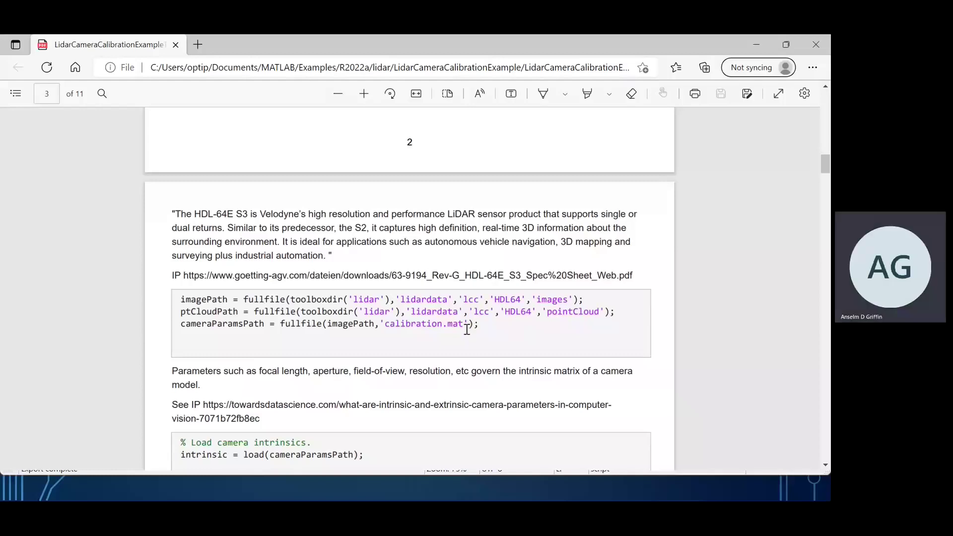
drag(467, 328, 289, 332)
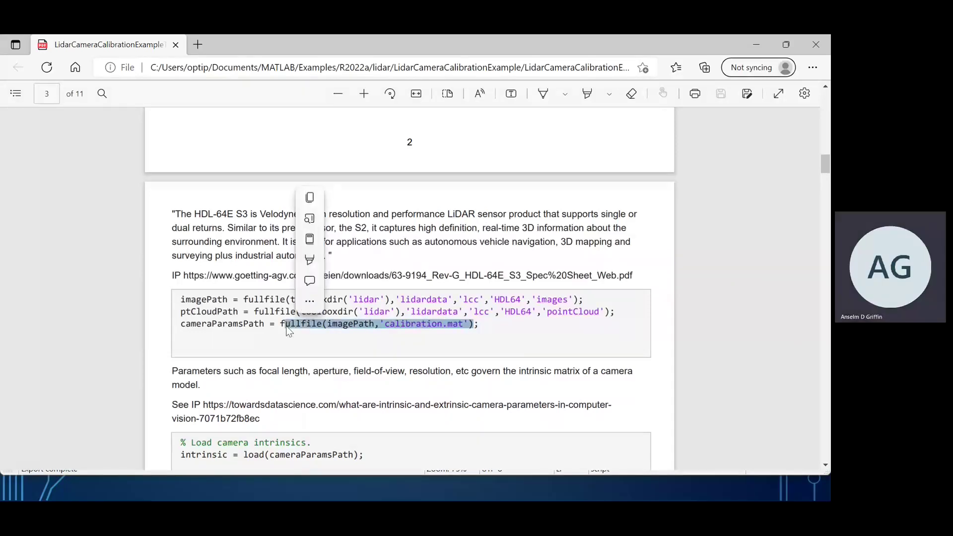
- Highlight the camera intrinsics load call and the imageDatastore call on the imds line
scroll(287, 329, down, 1)
scroll(287, 329, down, 2)
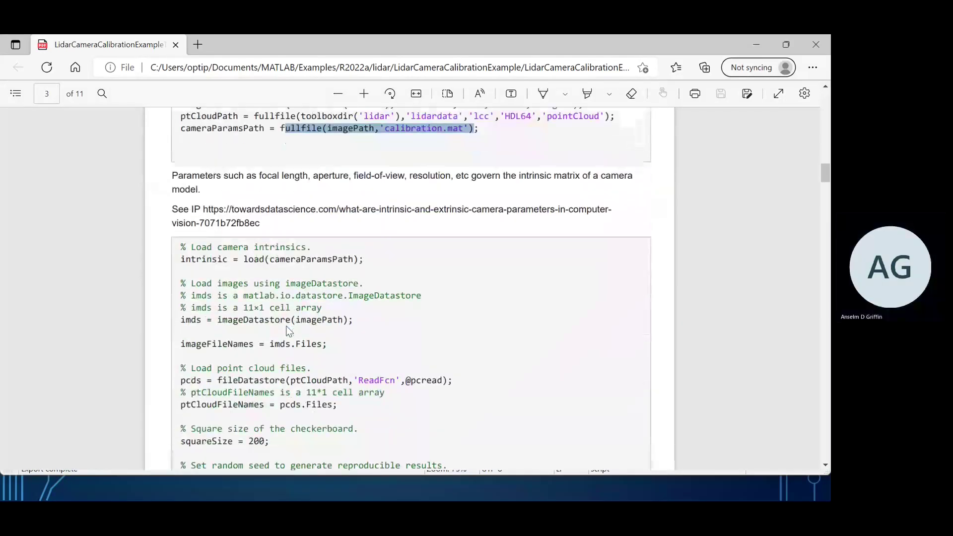
scroll(287, 327, down, 1)
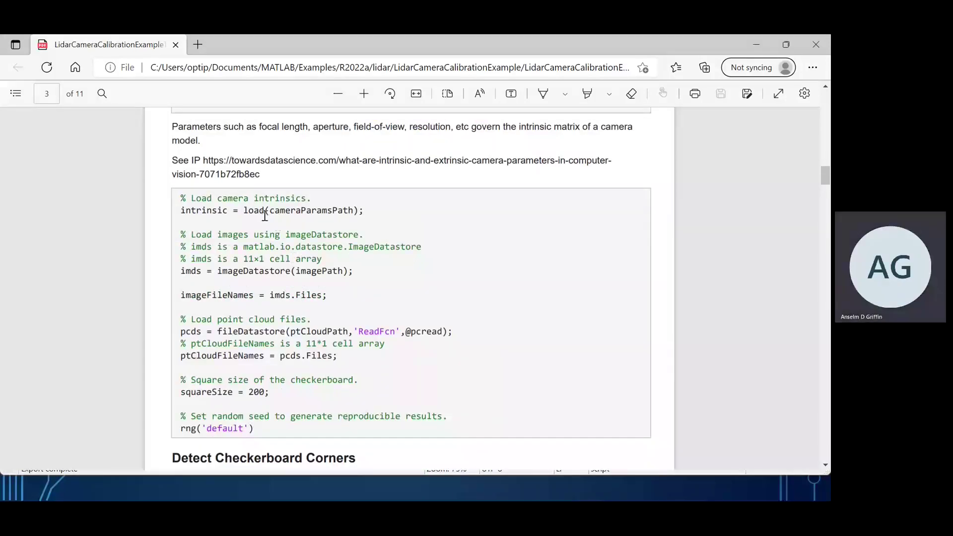
drag(264, 214, 339, 221)
click(355, 267)
drag(357, 270, 182, 273)
click(344, 367)
- Highlight the squareSize value of 200, then scroll down to page 4
scroll(360, 366, down, 3)
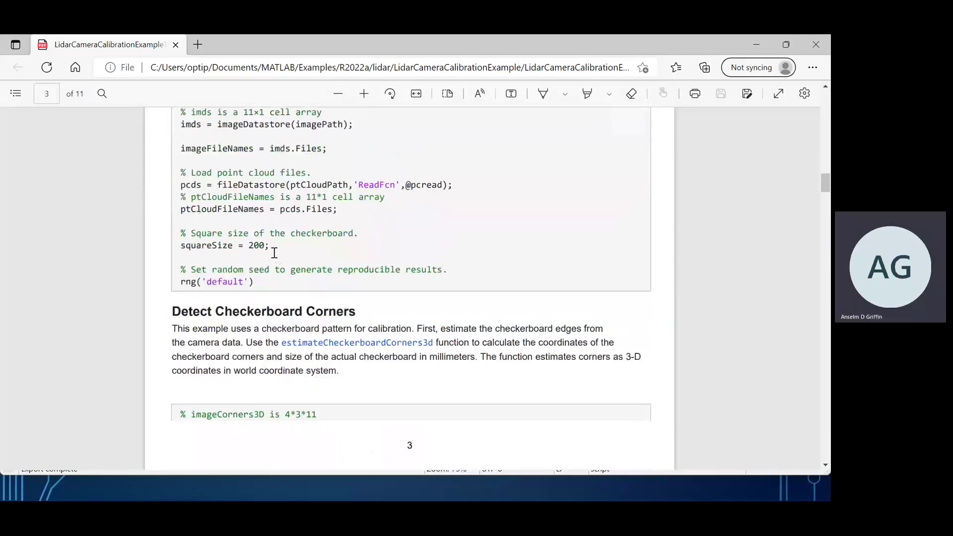
drag(271, 247, 235, 245)
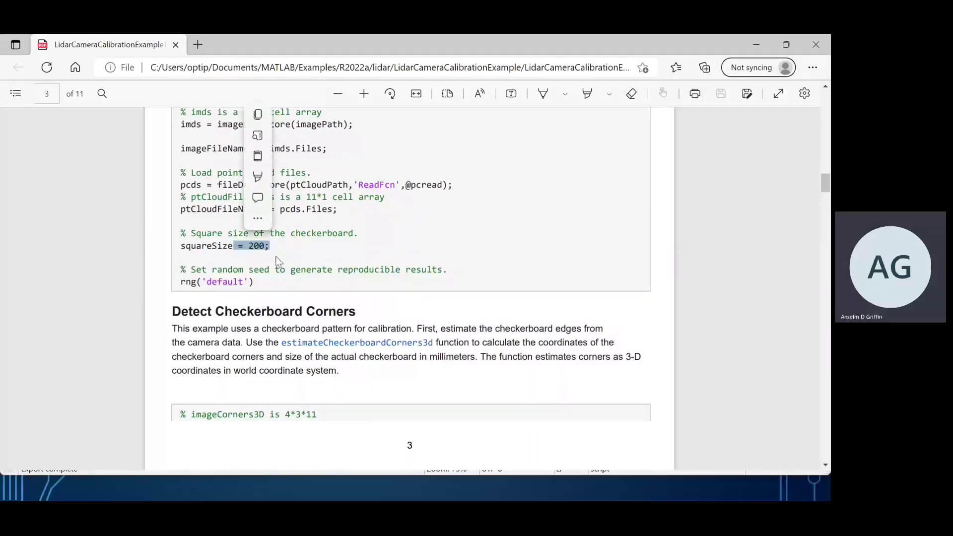
click(335, 279)
scroll(335, 279, down, 6)
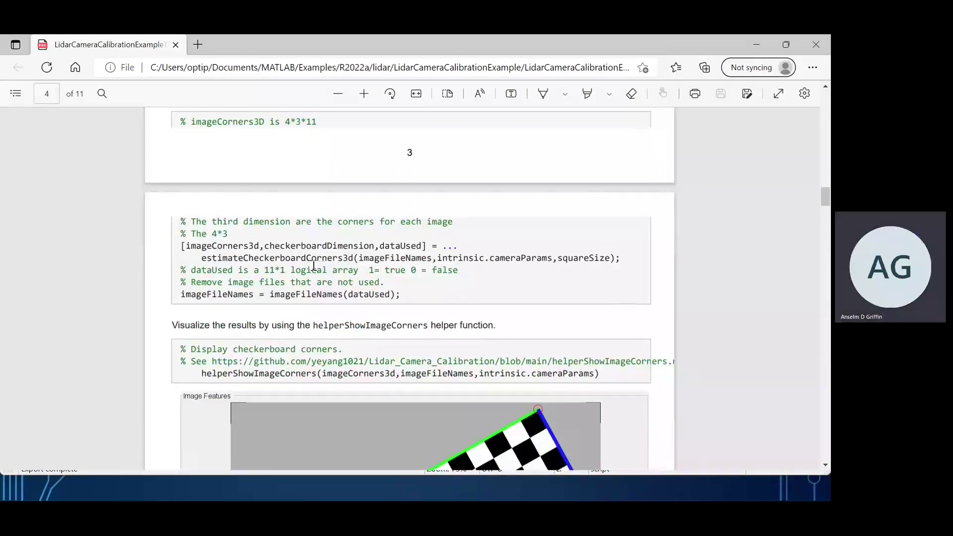
- Highlight the estimateCheckerboardCorners3d call and dataUsed output, then scroll to the Image Features figure
drag(359, 258, 195, 255)
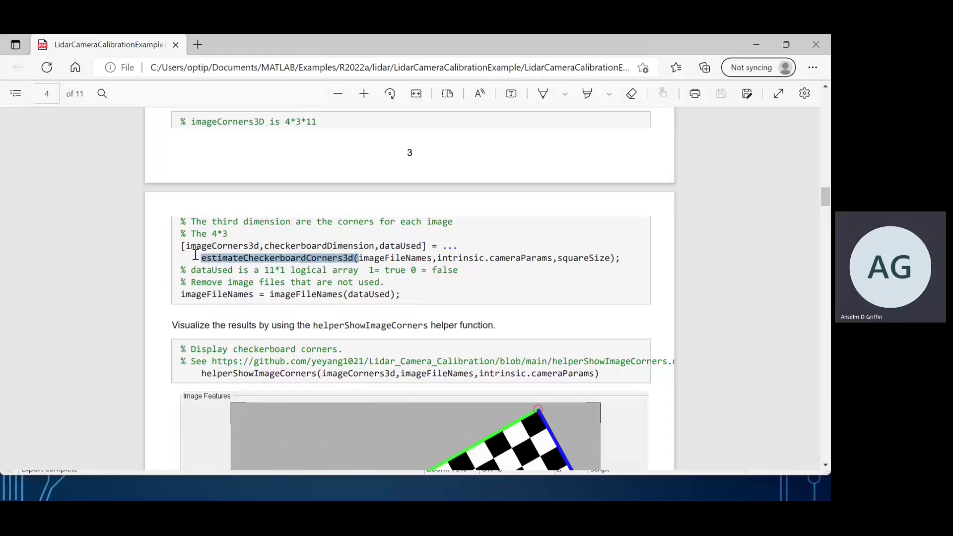
click(469, 294)
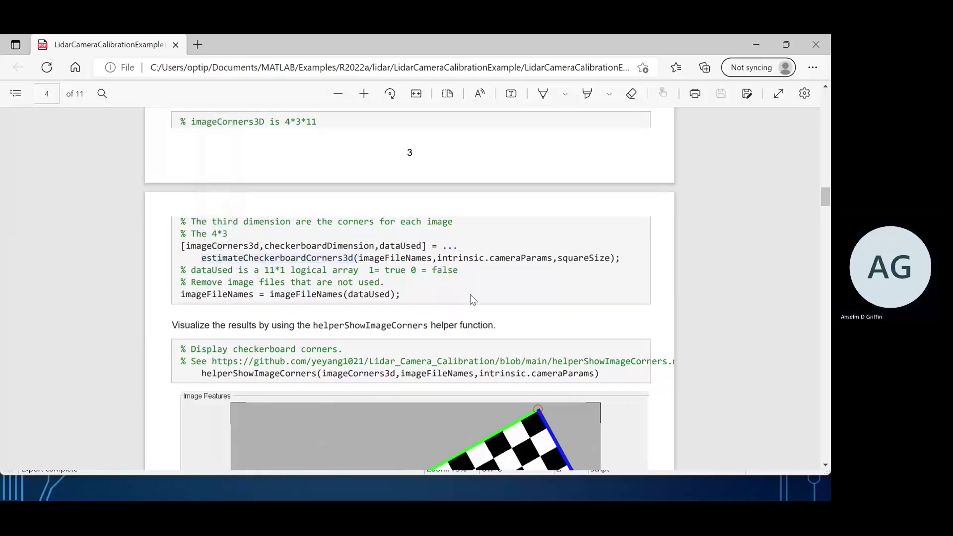
scroll(470, 294, down, 1)
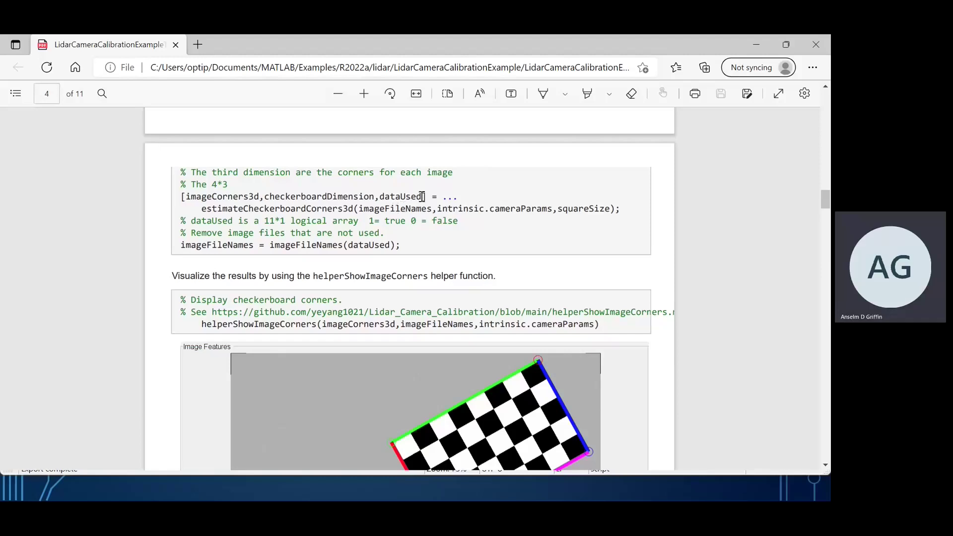
drag(422, 197, 378, 197)
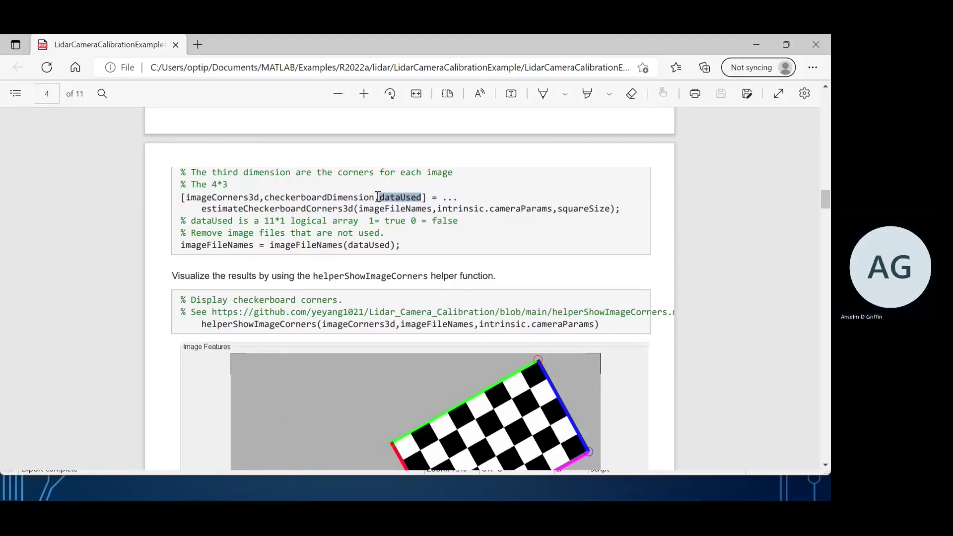
click(440, 251)
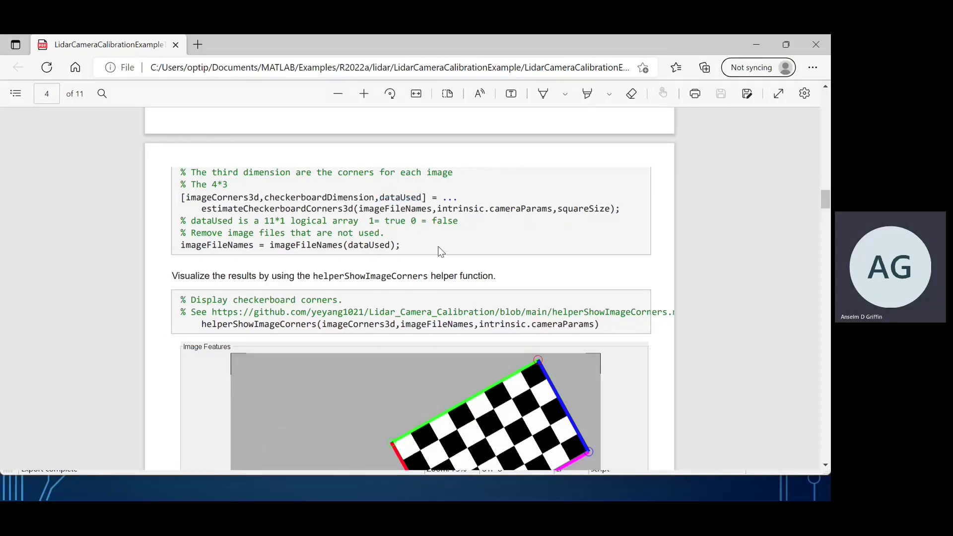
scroll(440, 251, down, 3)
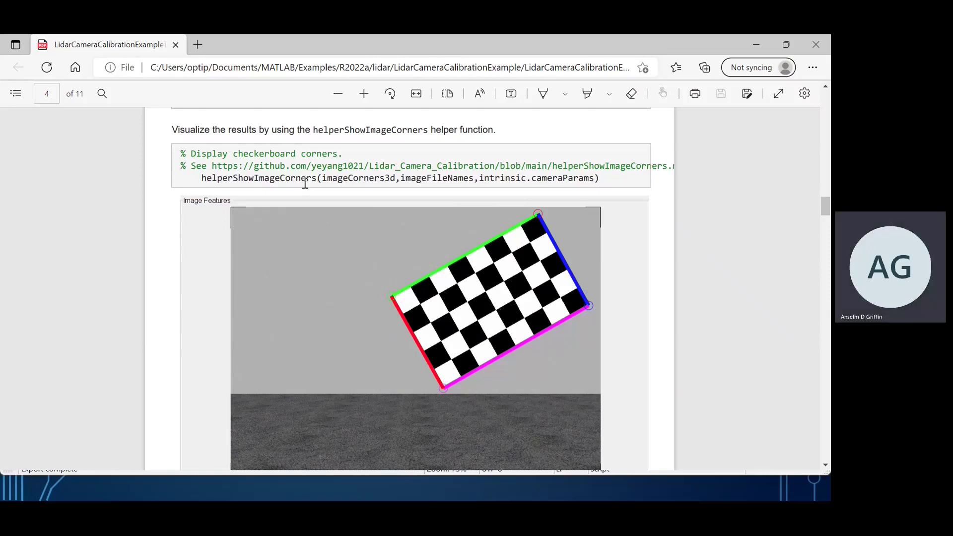
- Scroll down through the Detect Checkerboard Plane code and highlight the helperComputeROI call
scroll(305, 183, down, 6)
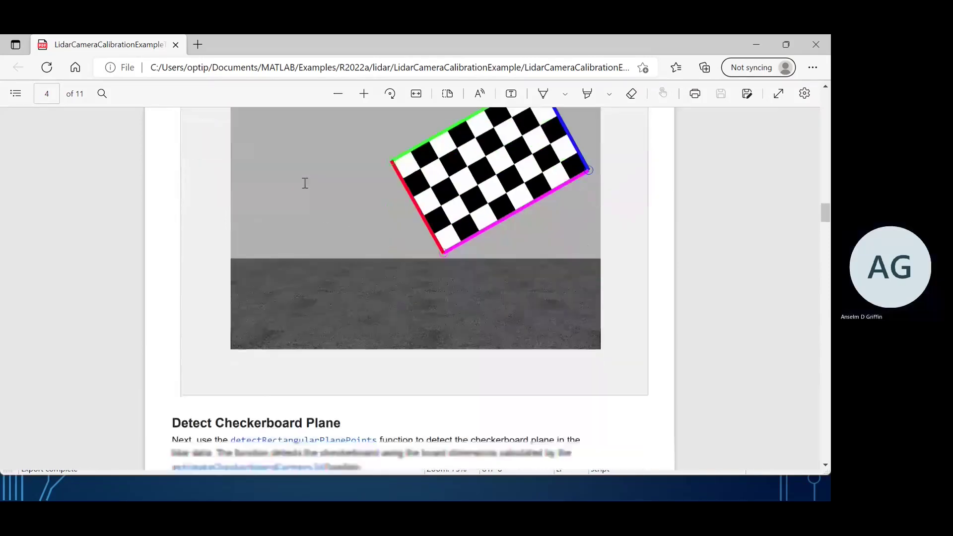
scroll(305, 184, down, 2)
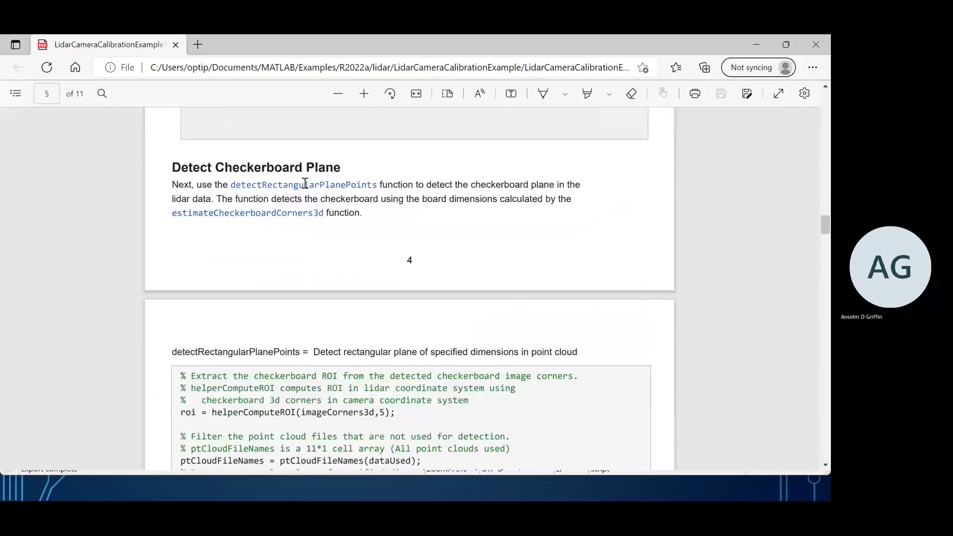
scroll(294, 189, down, 1)
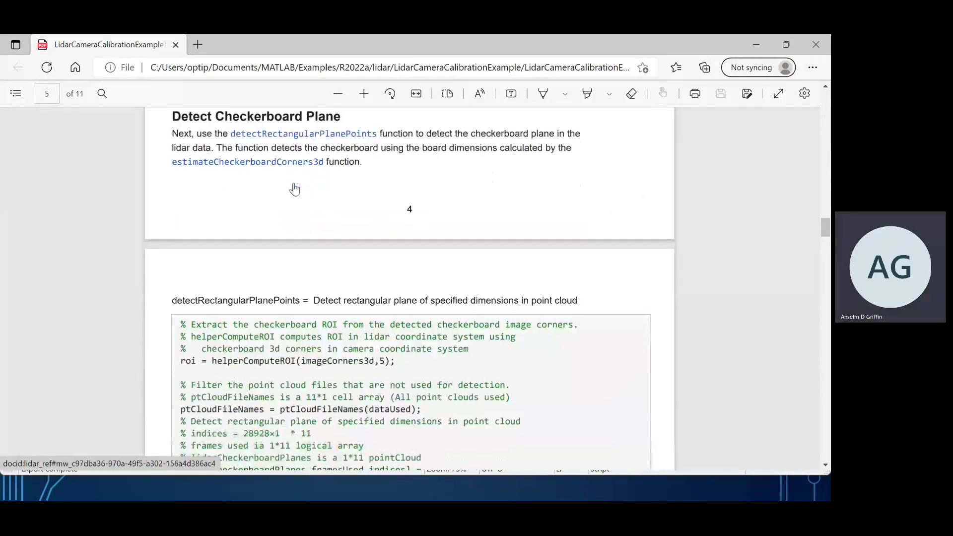
scroll(295, 190, down, 3)
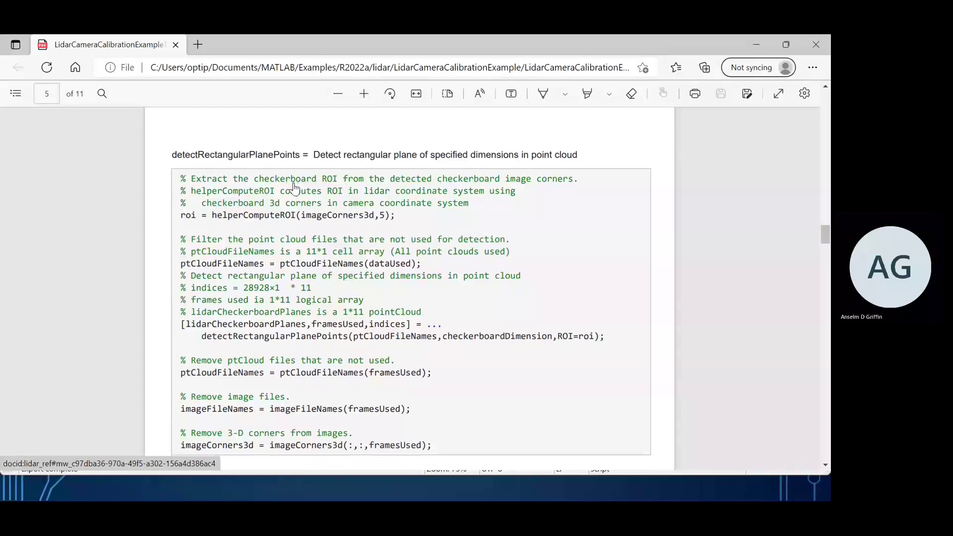
scroll(294, 188, down, 1)
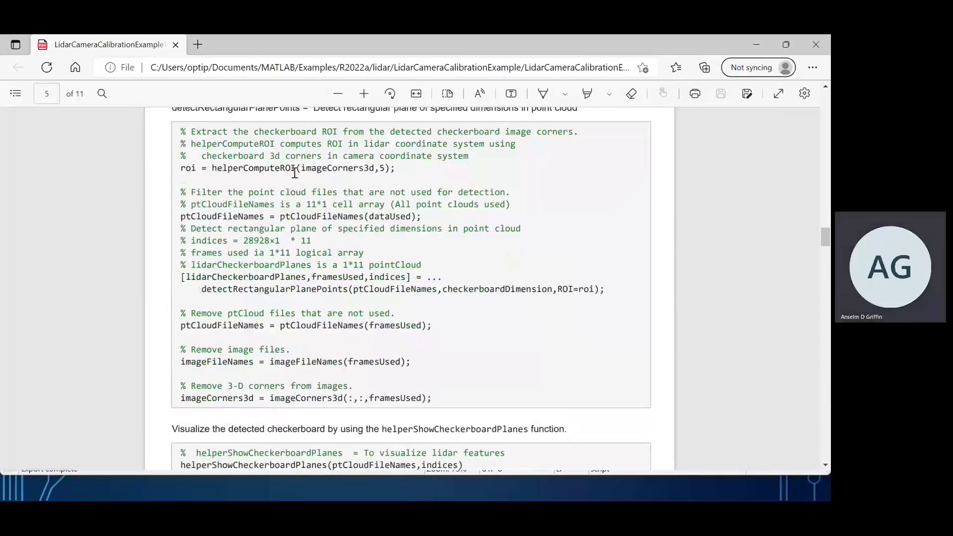
drag(297, 170, 218, 165)
click(443, 273)
- Highlight the detectRectangularPlanePoints call, the framesUsed point cloud filtering, and imageCorners3d in the corner-removal line
drag(346, 289, 203, 294)
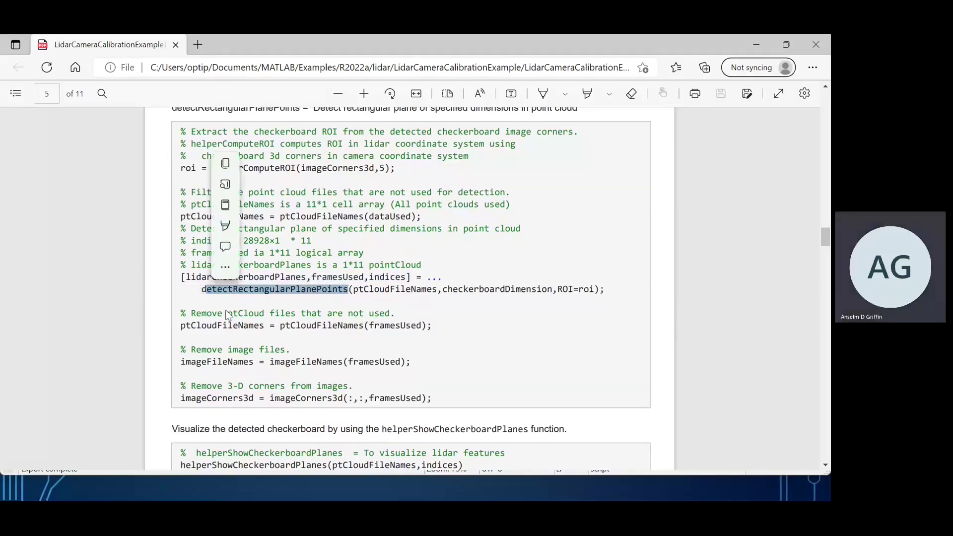
click(432, 330)
drag(433, 329, 291, 330)
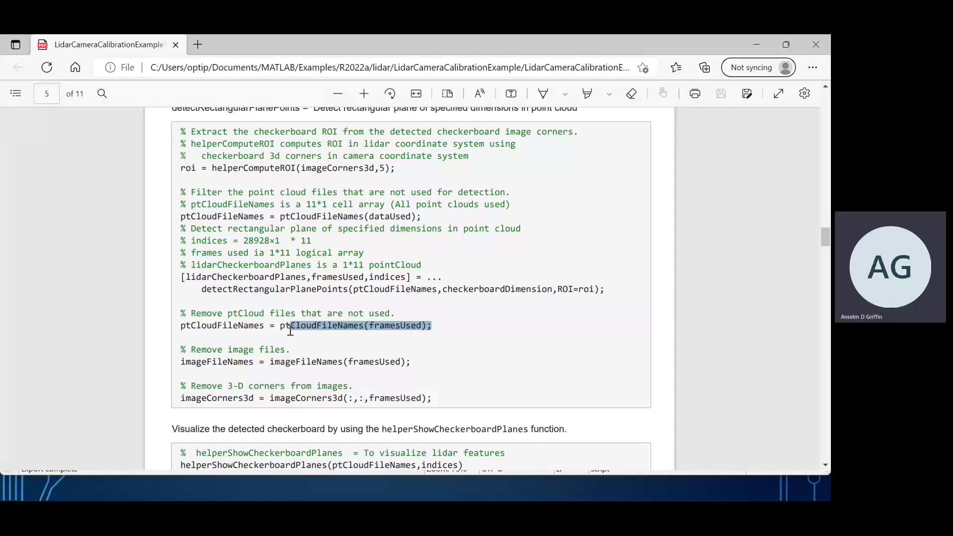
drag(290, 330, 293, 335)
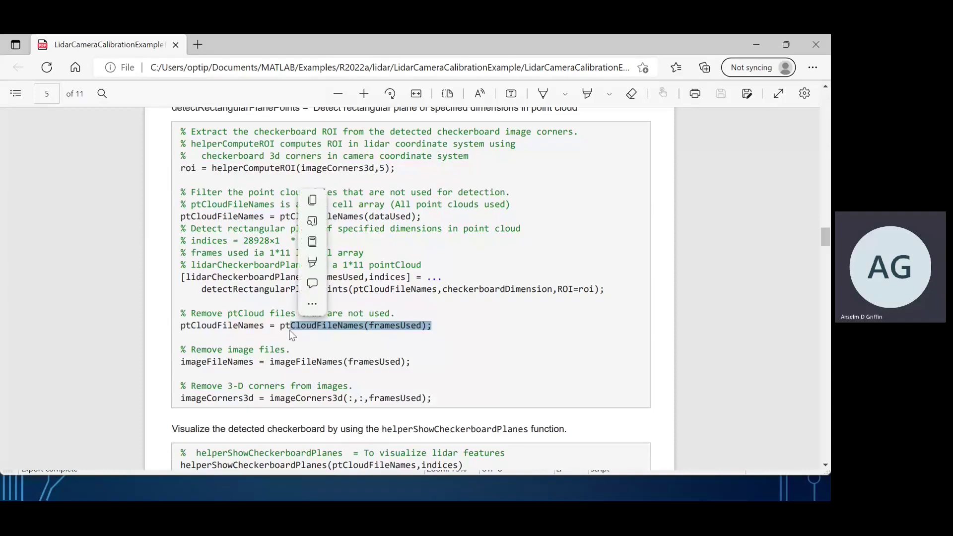
scroll(293, 335, down, 3)
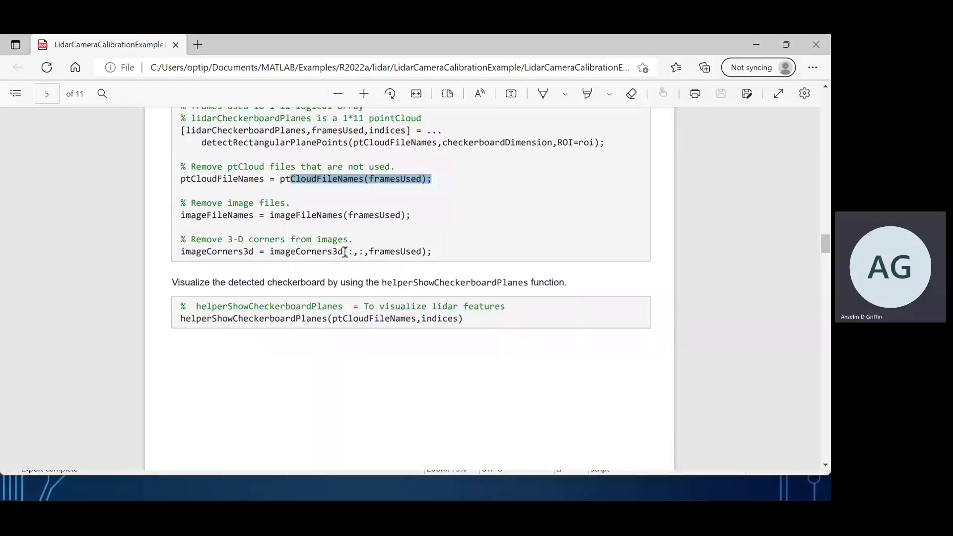
drag(344, 252, 291, 252)
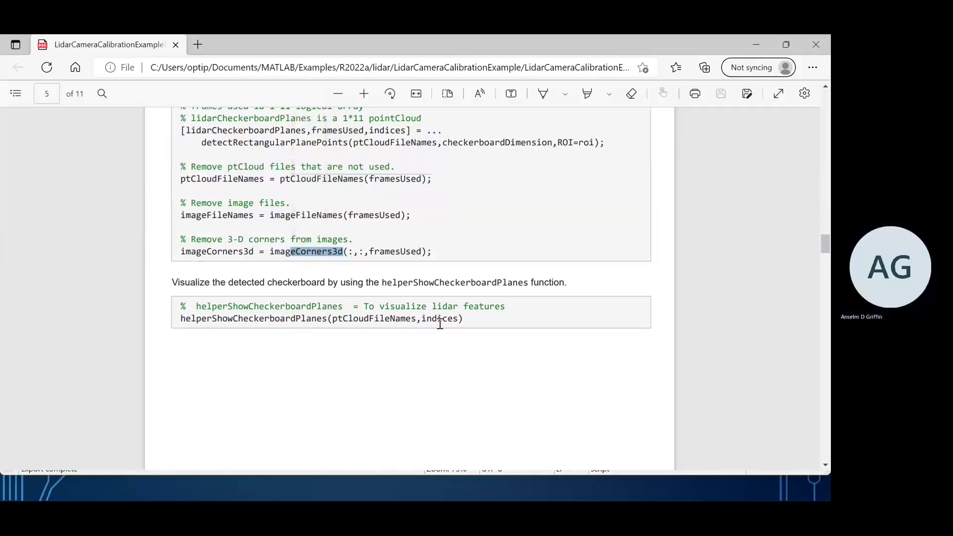
- Scroll past the Lidar Features plot to the Calibrate Lidar and Camera heading and code
scroll(440, 323, down, 10)
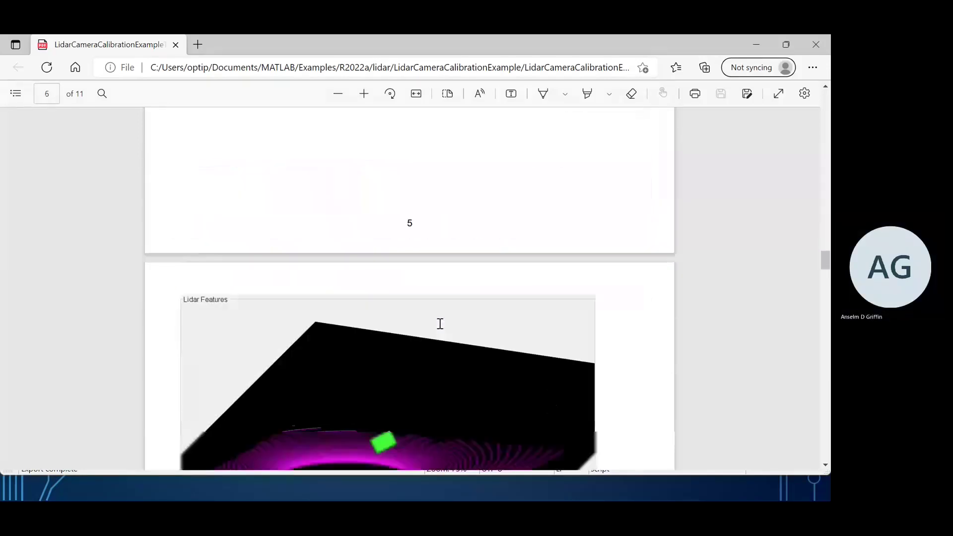
scroll(440, 324, down, 2)
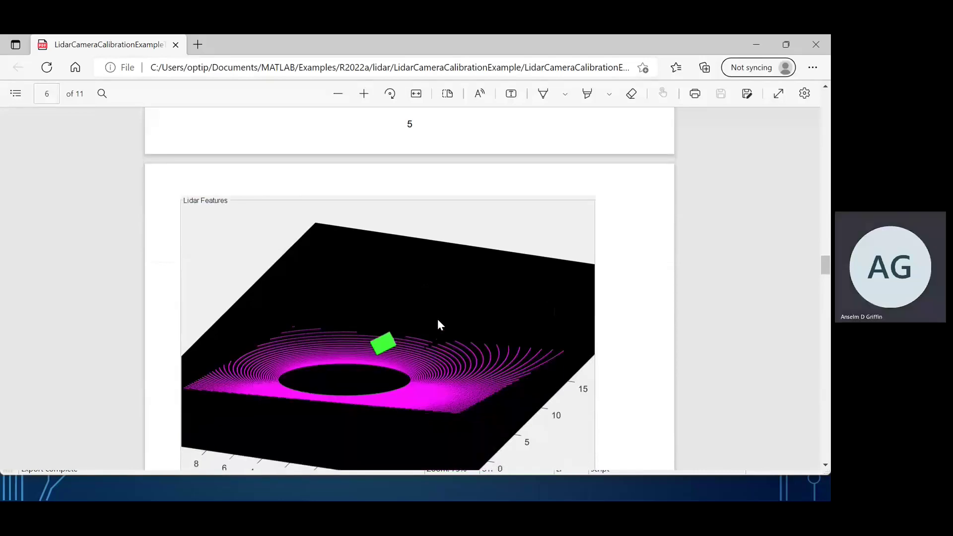
scroll(439, 321, down, 4)
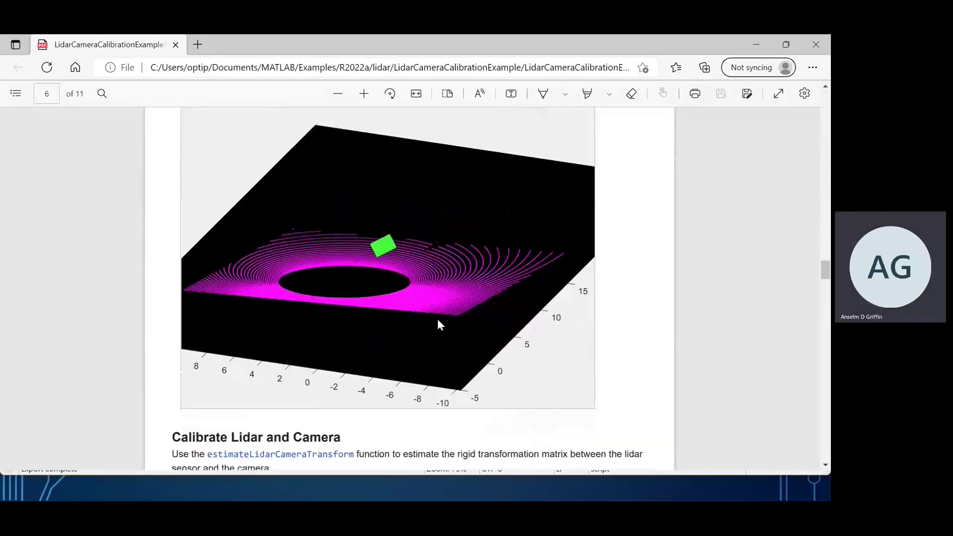
scroll(438, 324, up, 2)
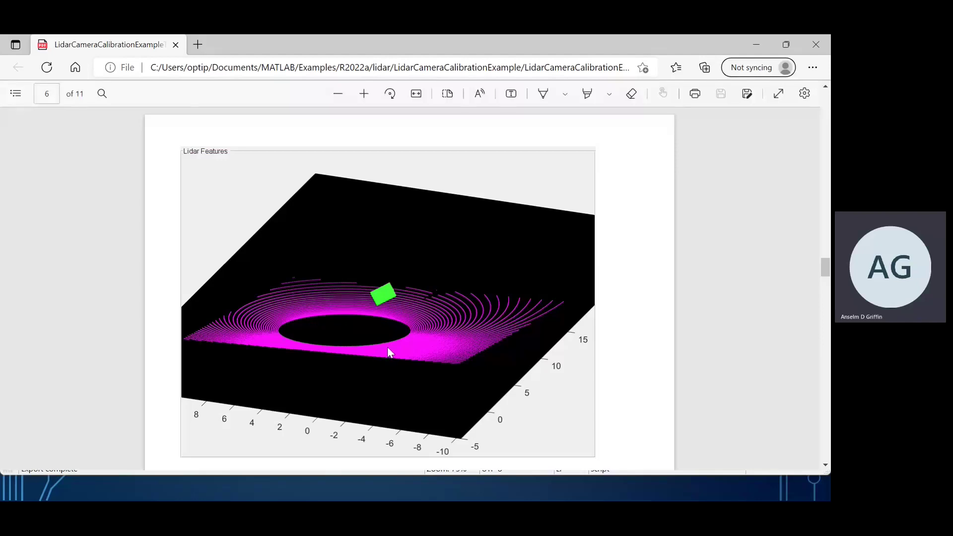
scroll(389, 352, down, 10)
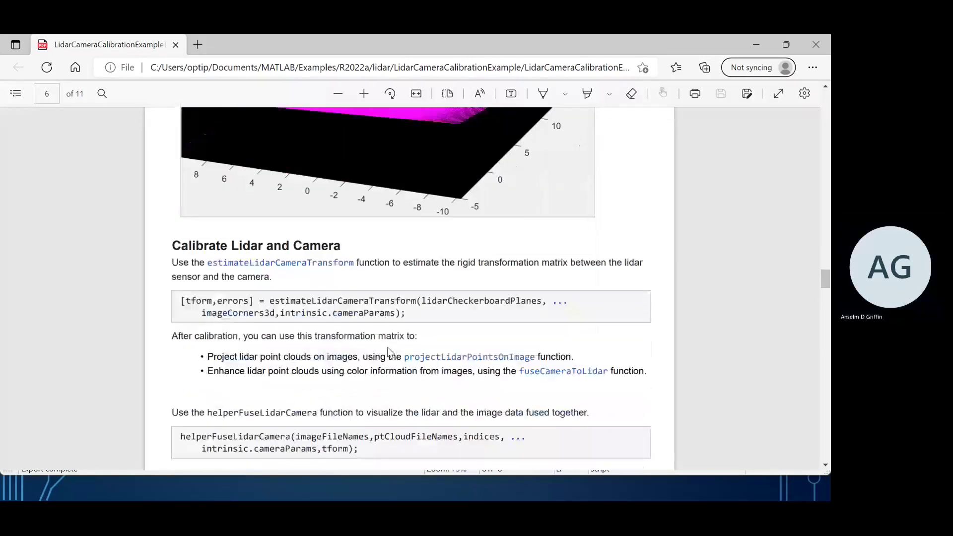
- Highlight the estimateLidarCameraTransform name and the two matrix-usage bullets, then scroll to page 7
scroll(389, 352, down, 4)
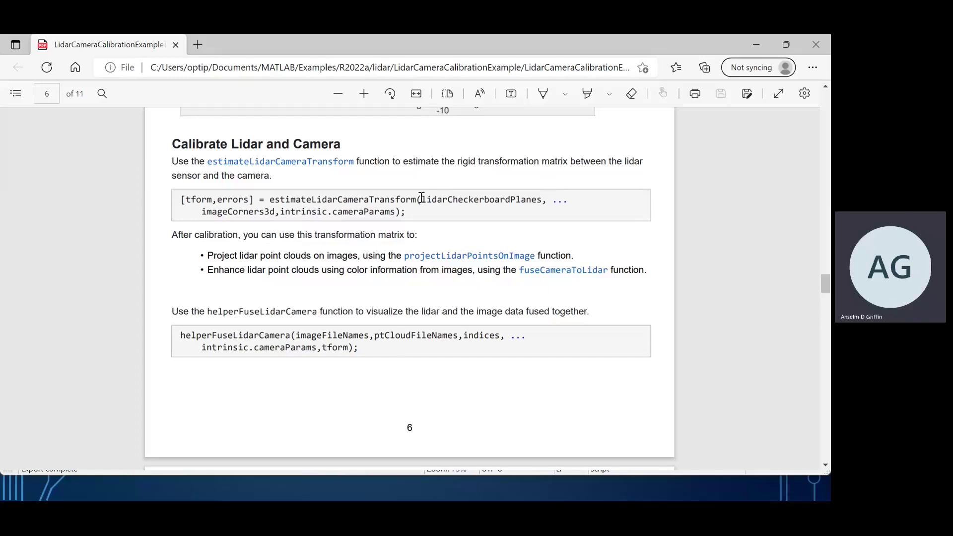
drag(421, 199, 264, 199)
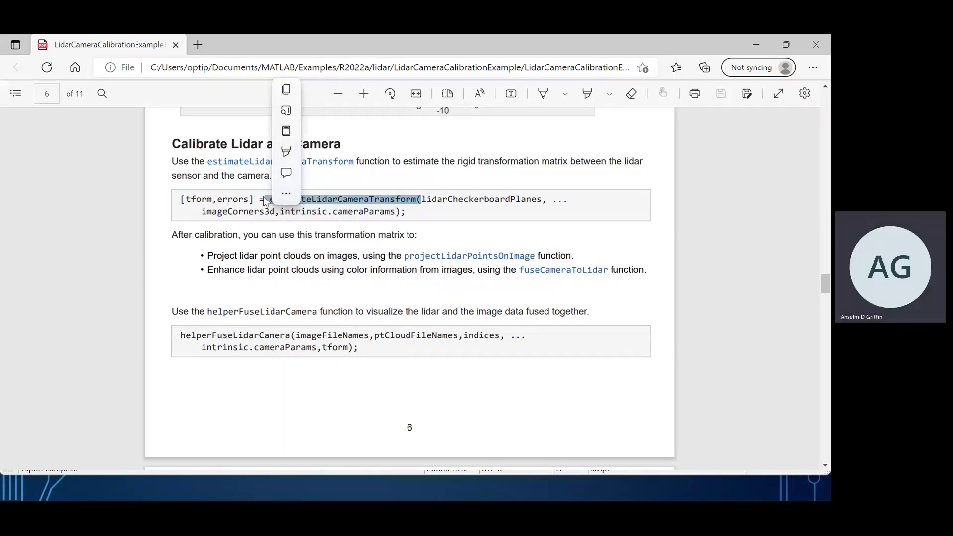
click(370, 234)
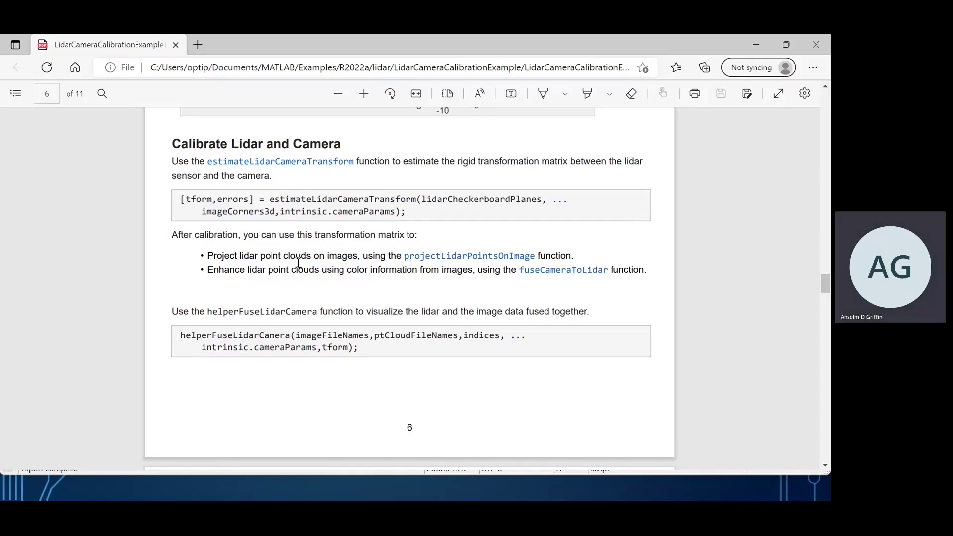
drag(202, 256, 637, 273)
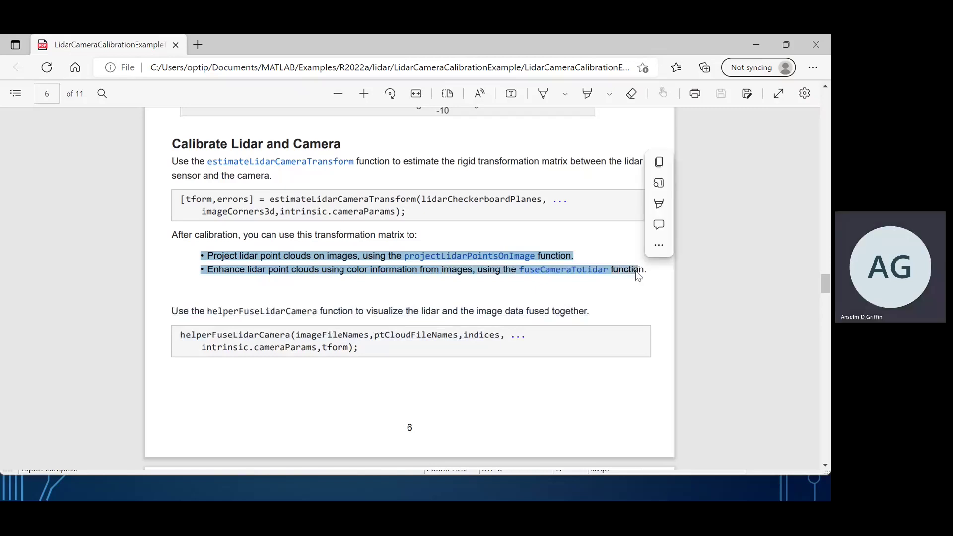
scroll(636, 270, down, 4)
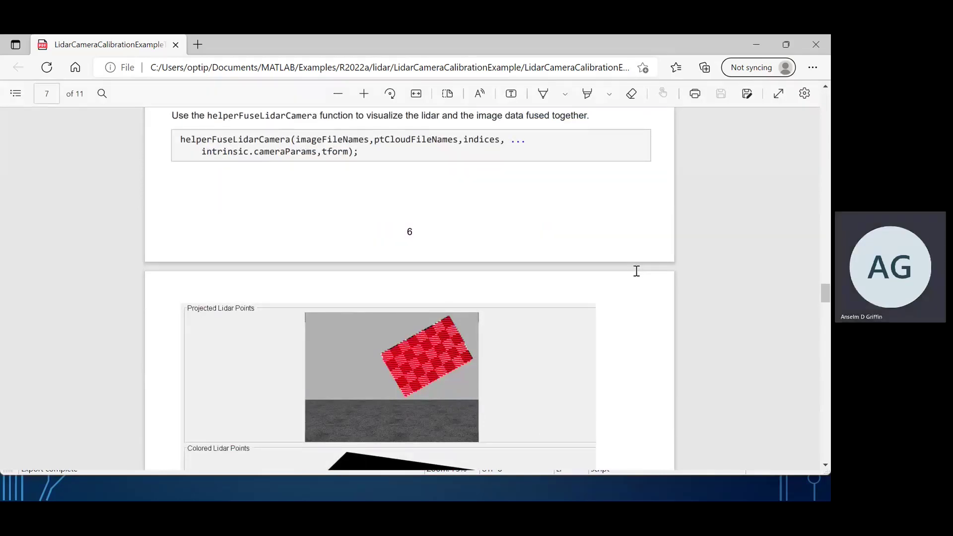
- Scroll past 'Visualize Calibration Errors' to page 8's Translation, Rotation and Reprojection Error charts
scroll(636, 271, down, 3)
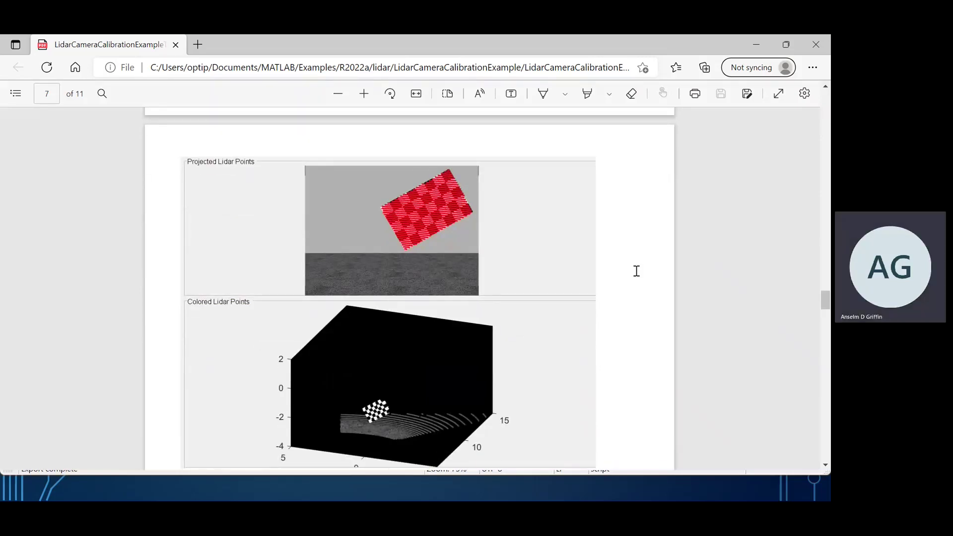
scroll(636, 271, down, 2)
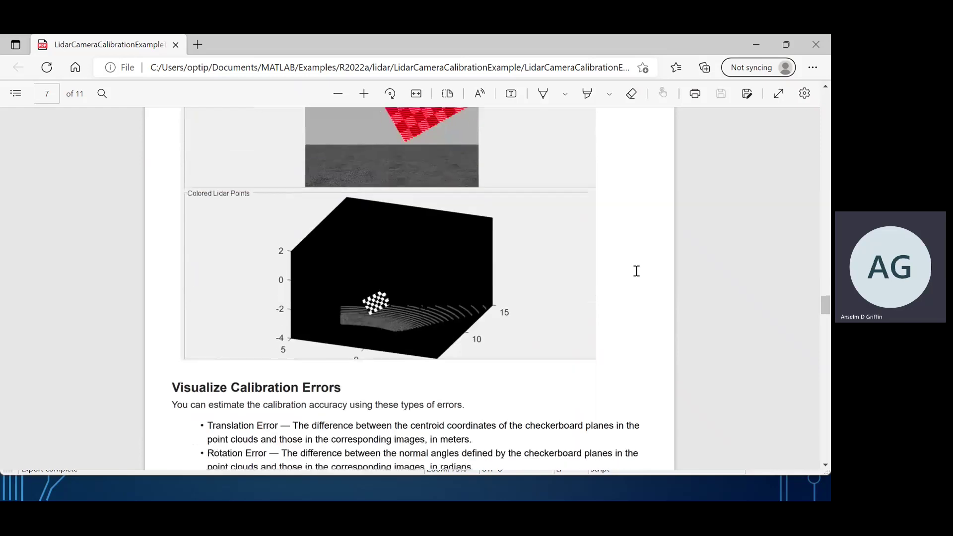
scroll(637, 271, down, 1)
scroll(636, 270, down, 1)
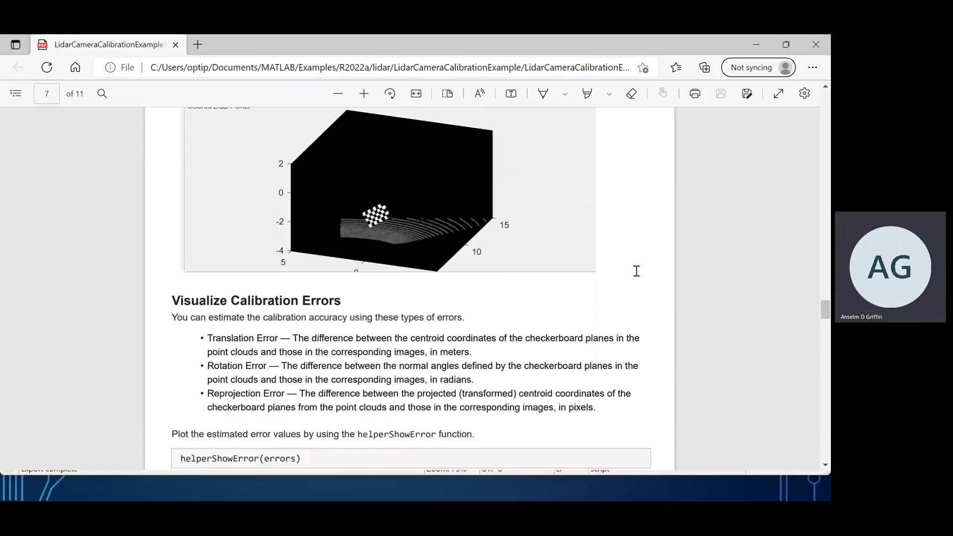
scroll(637, 271, down, 2)
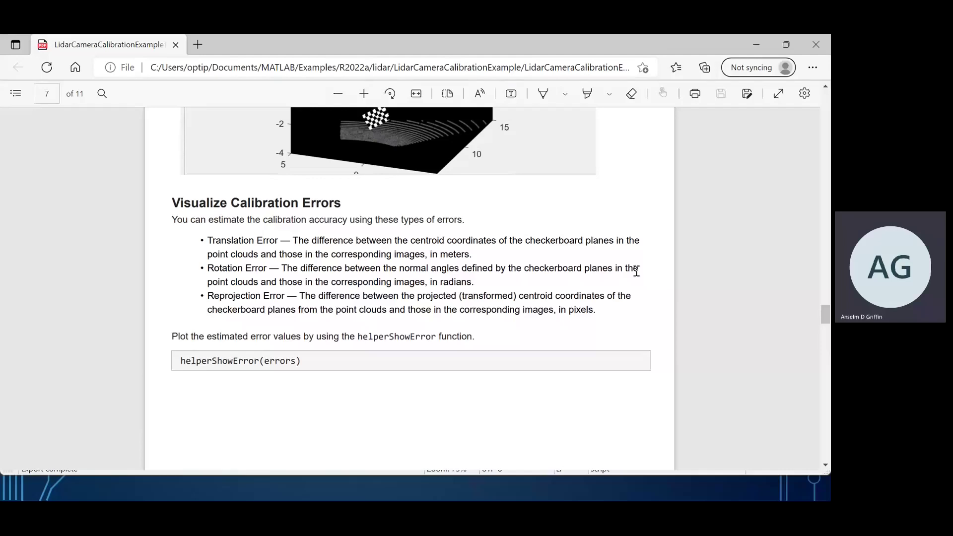
scroll(636, 270, down, 5)
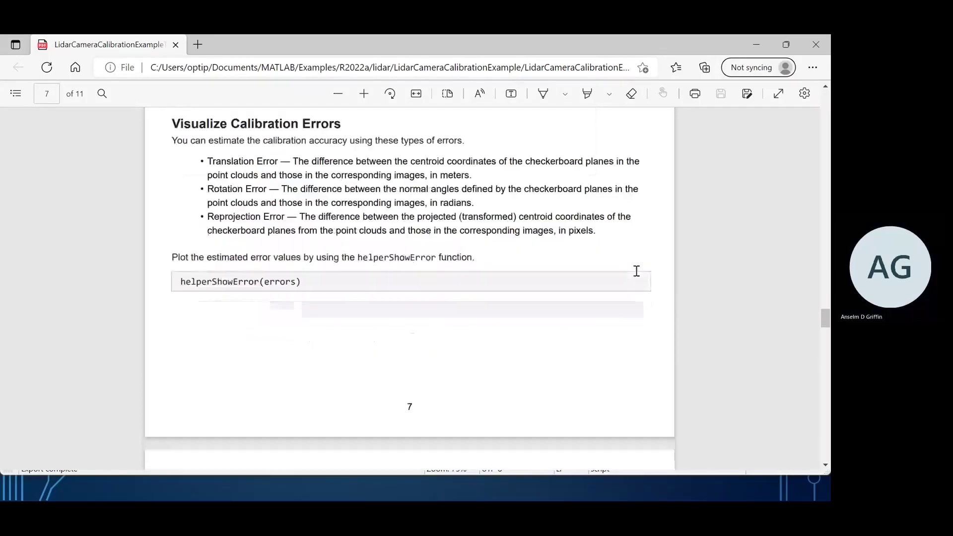
scroll(637, 271, down, 4)
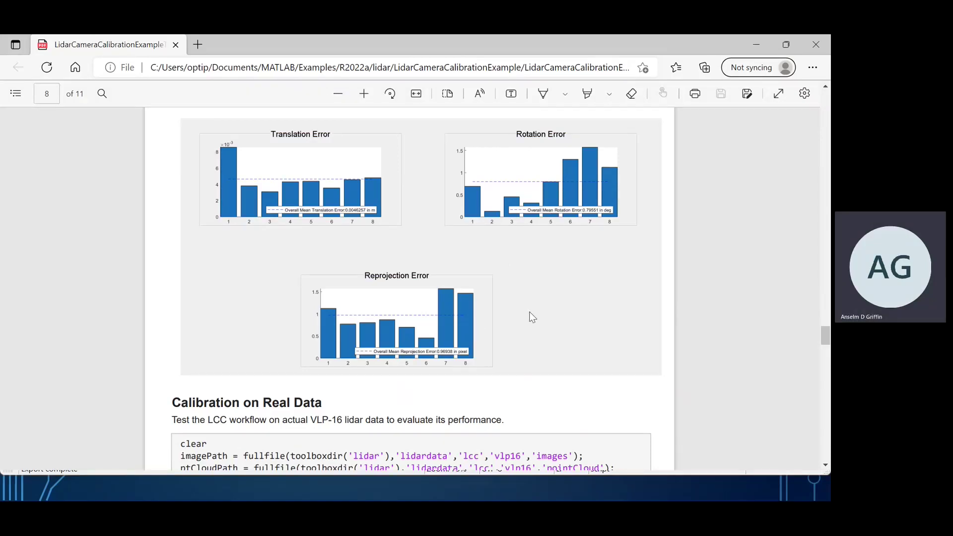
- Scroll through the real-data calibration code on pages 8–10 to page 11's error charts and Summary
scroll(532, 317, down, 3)
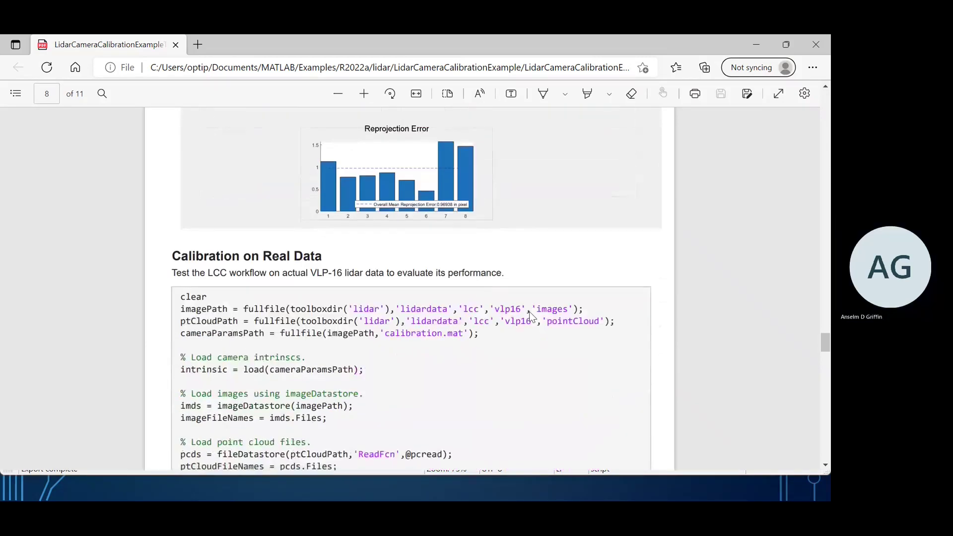
scroll(531, 316, down, 1)
scroll(533, 317, down, 1)
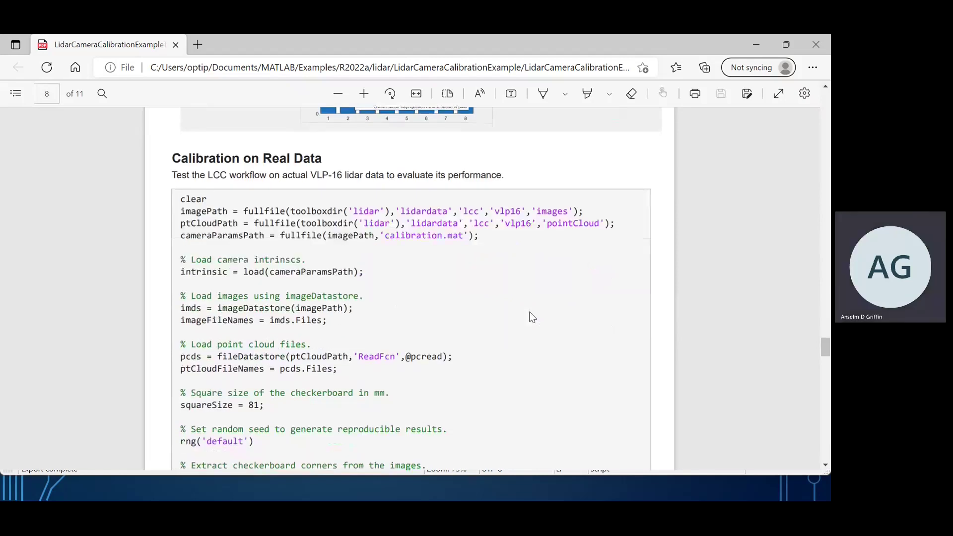
scroll(533, 317, down, 1)
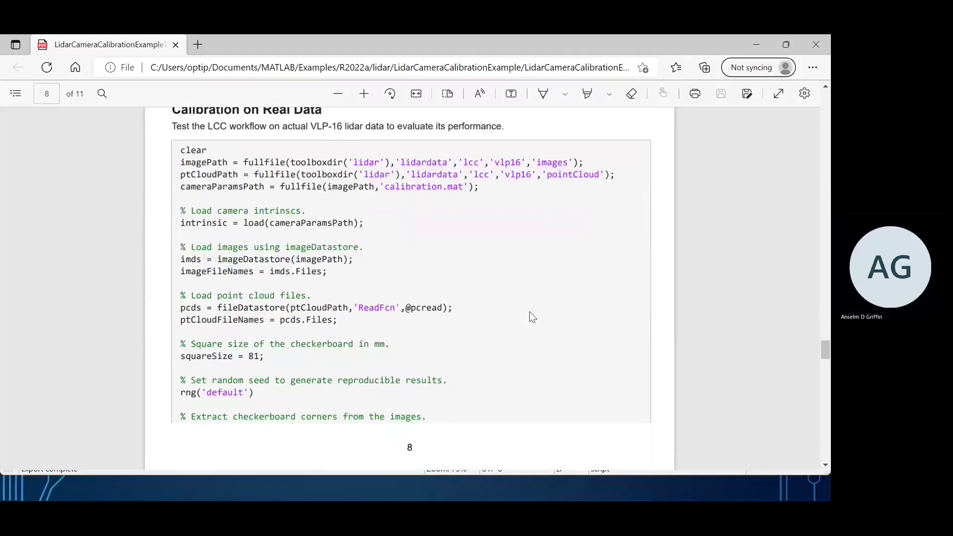
scroll(532, 316, up, 1)
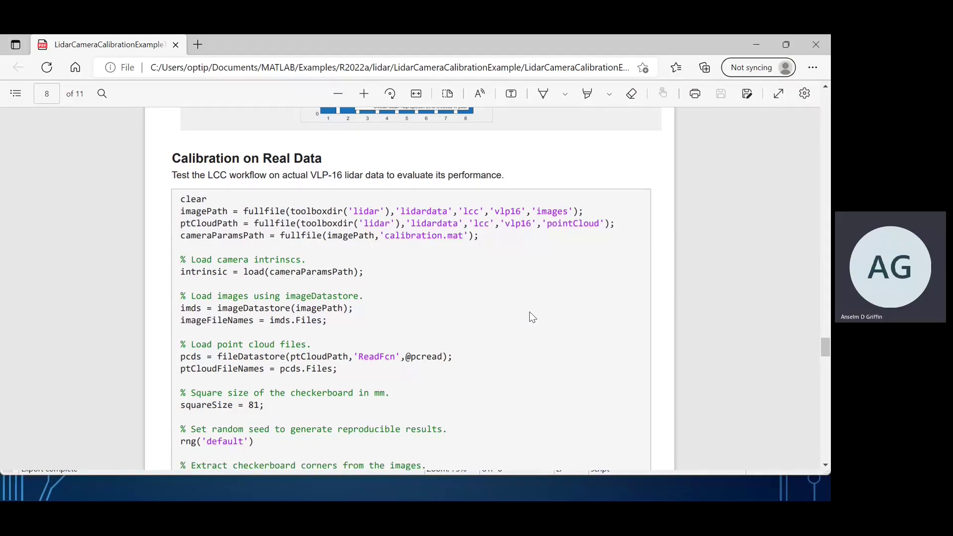
scroll(533, 317, down, 1)
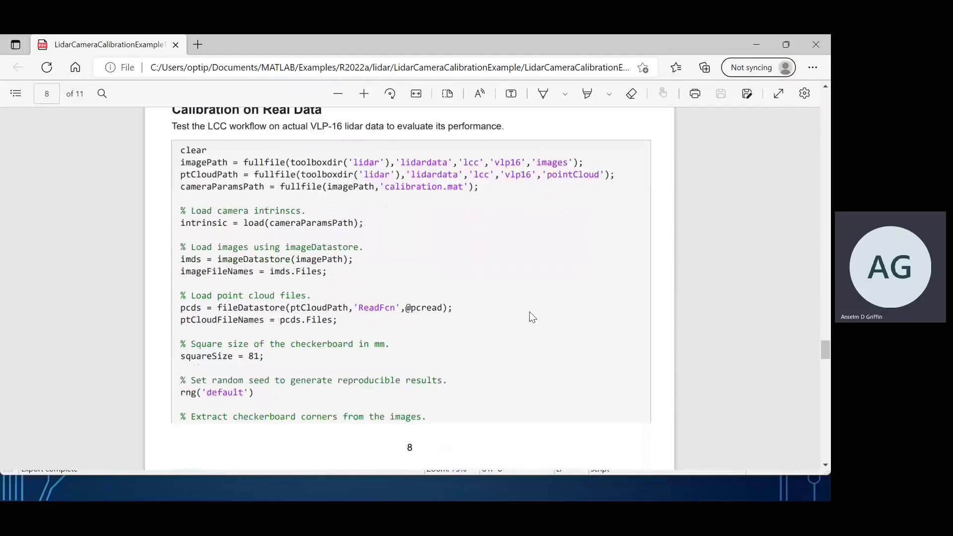
scroll(532, 316, down, 2)
scroll(533, 317, down, 5)
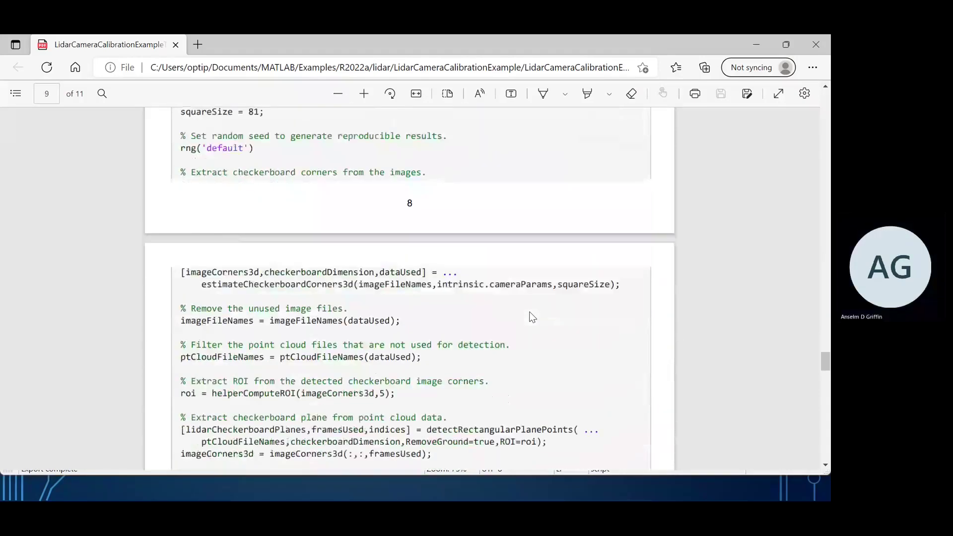
scroll(532, 317, down, 2)
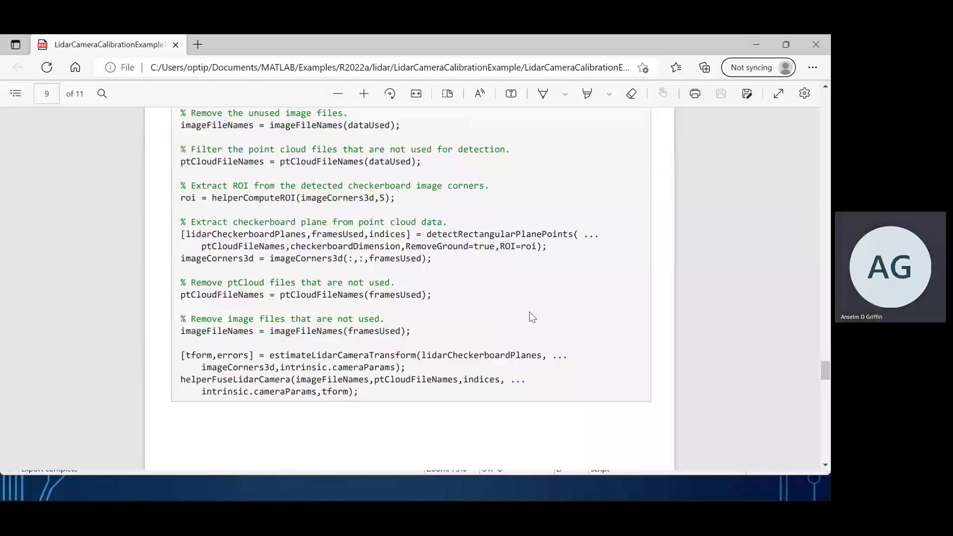
scroll(532, 316, down, 5)
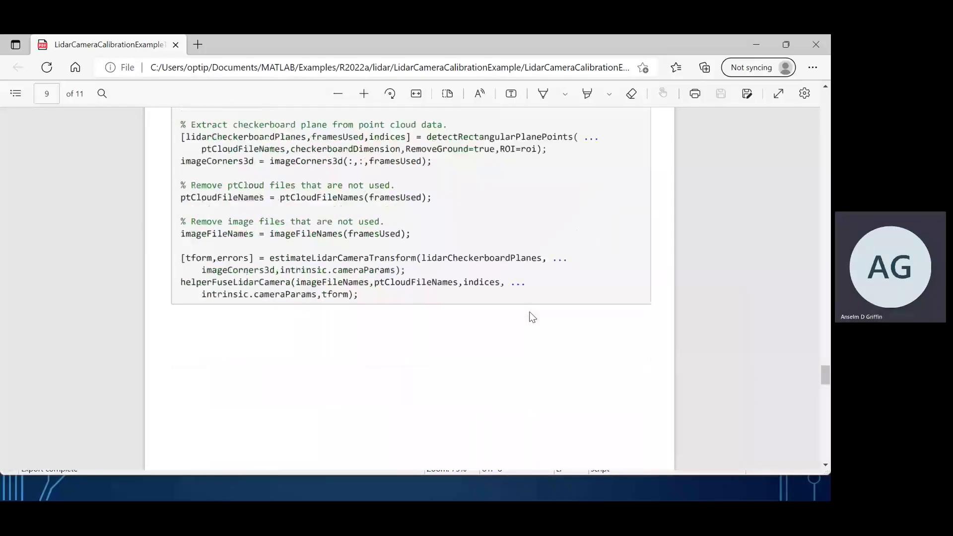
scroll(532, 317, down, 6)
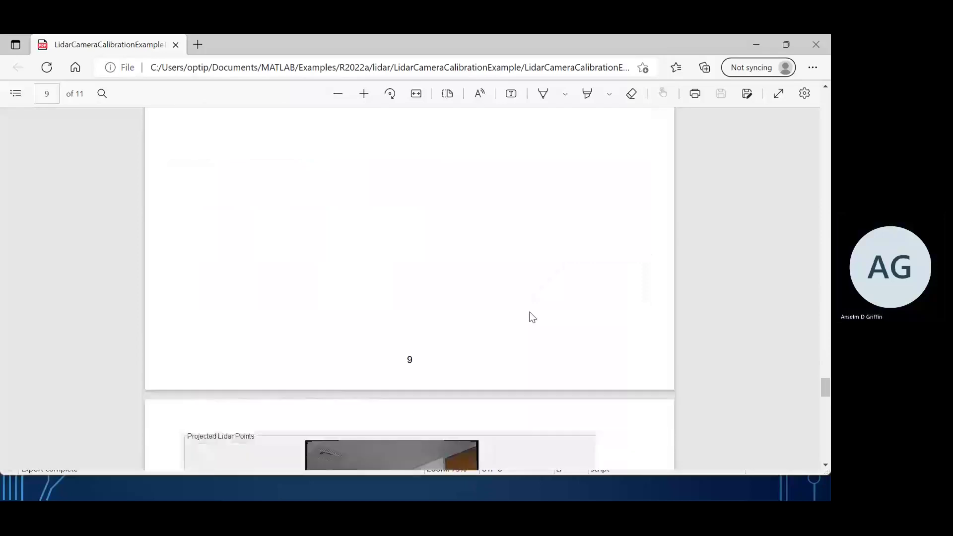
scroll(532, 317, down, 5)
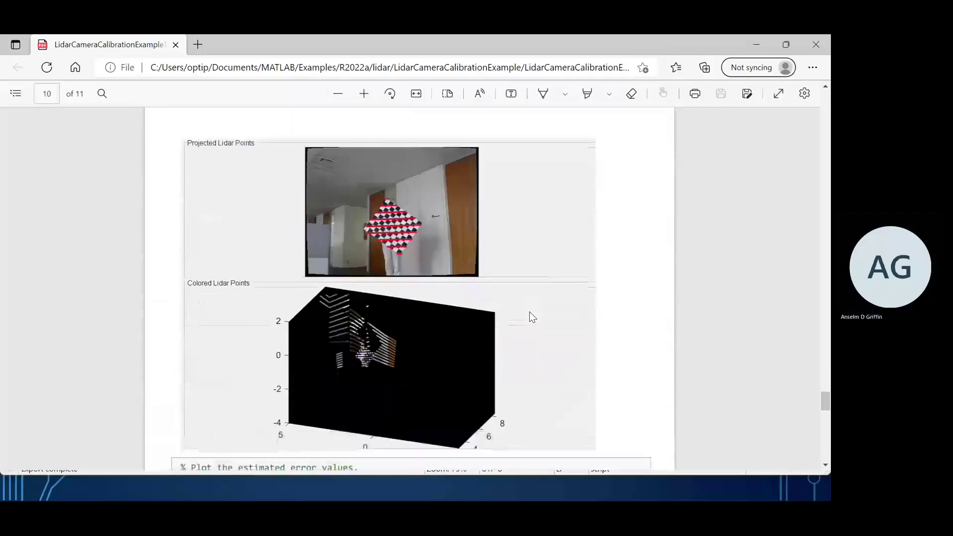
scroll(533, 317, down, 6)
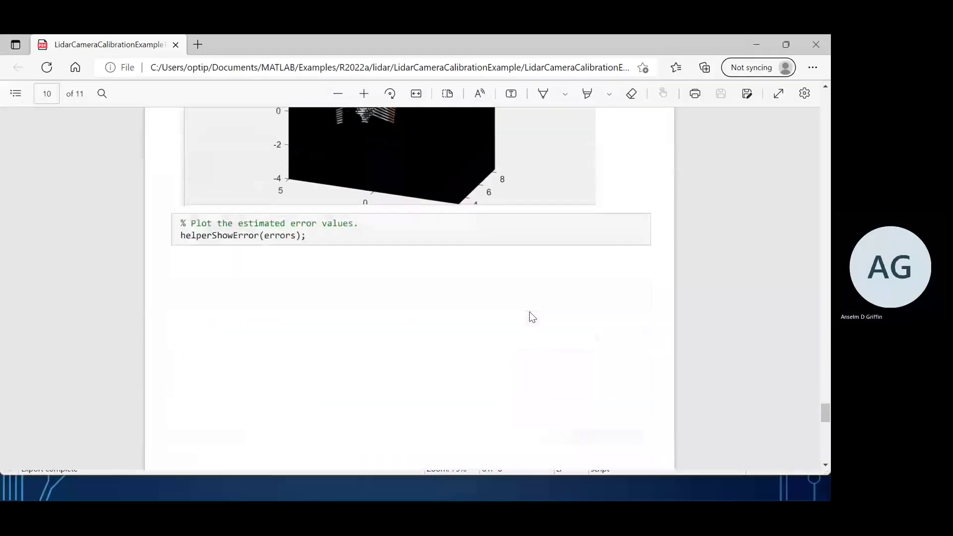
scroll(533, 317, down, 5)
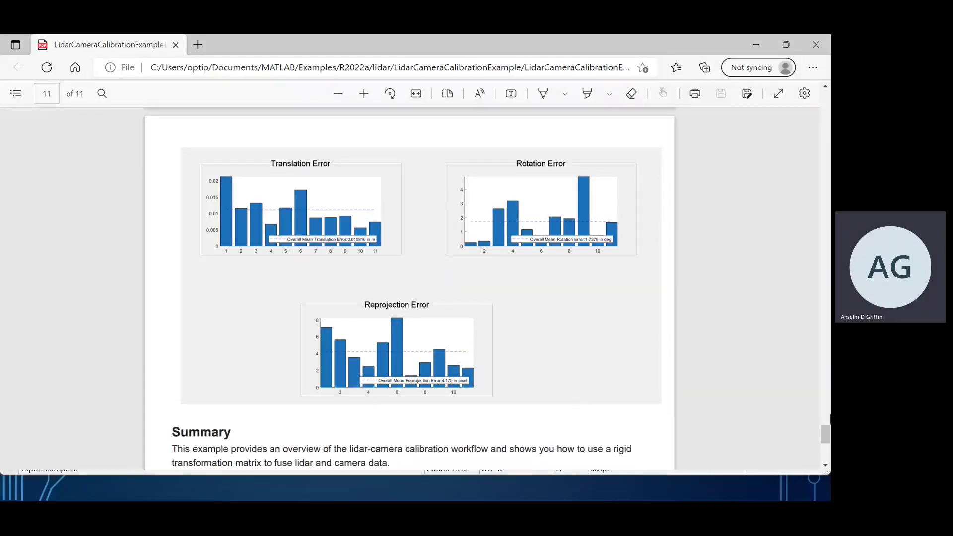
- Drag the scrollbar down to the References and highlight the Summary paragraph on page 11
drag(827, 444, 827, 447)
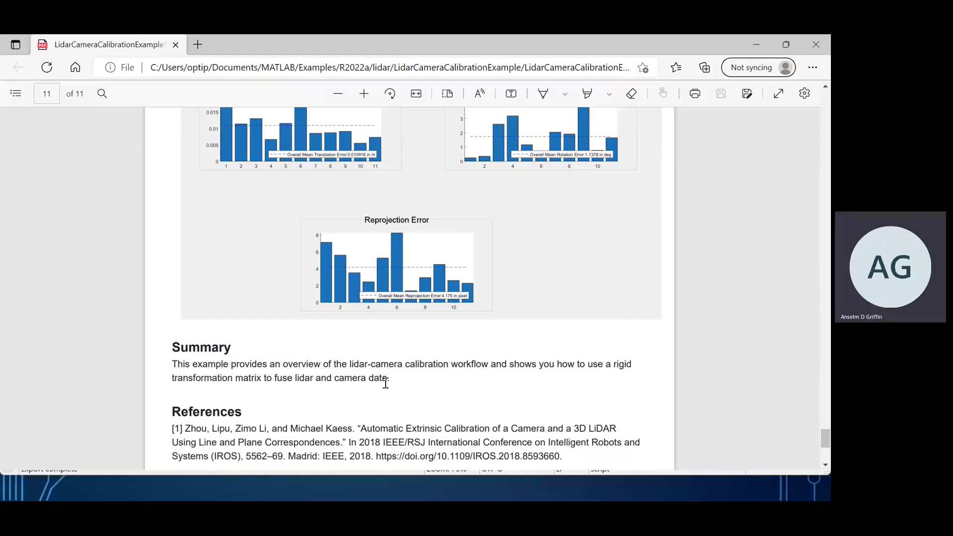
drag(386, 383, 206, 385)
click(359, 394)
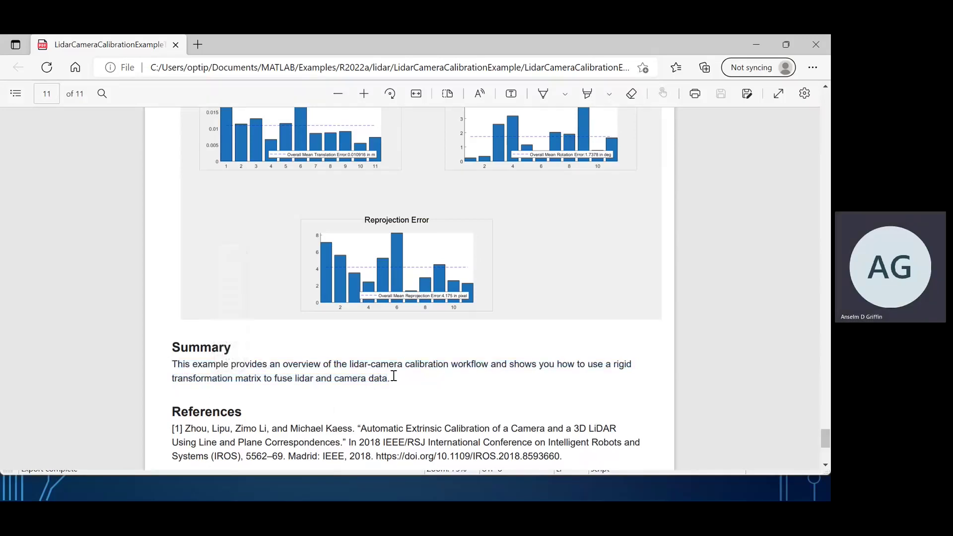
drag(393, 376, 169, 362)
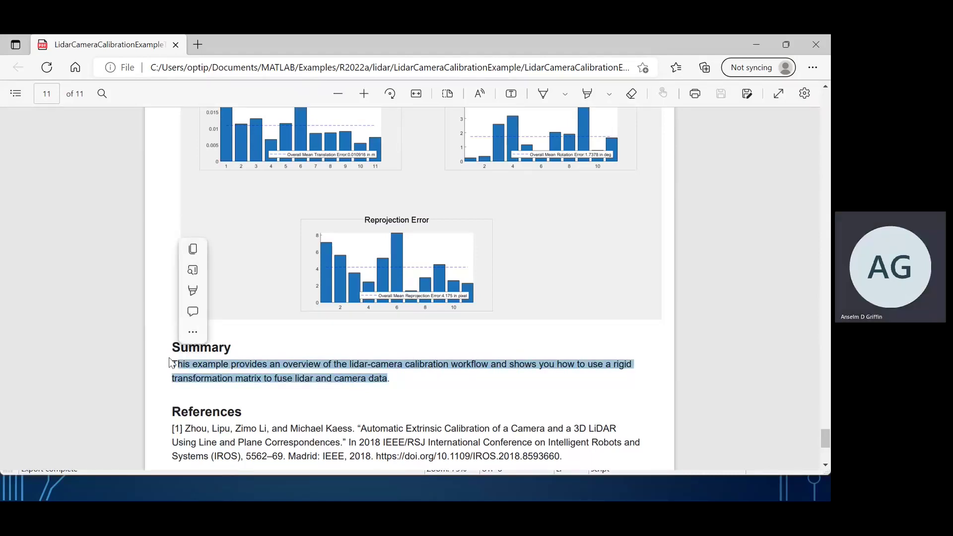